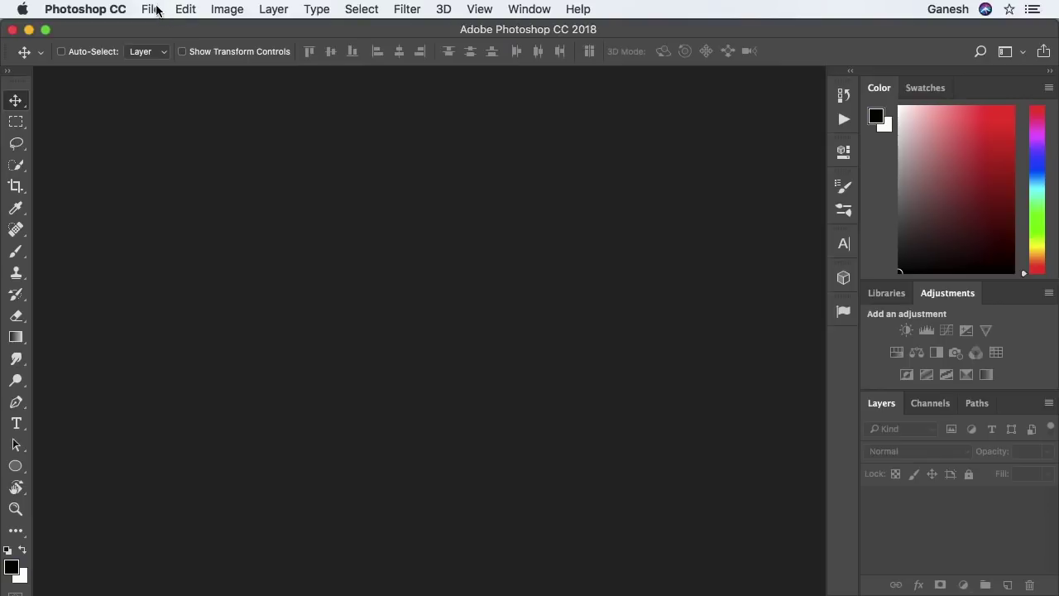
- Create a new document 10 inches wide and 15 inches high at 300 pixels/inch with a white background
{"action": "left_click", "coordinate": [154, 10]}
{"action": "left_click", "coordinate": [159, 28]}
{"action": "left_click", "coordinate": [779, 202]}
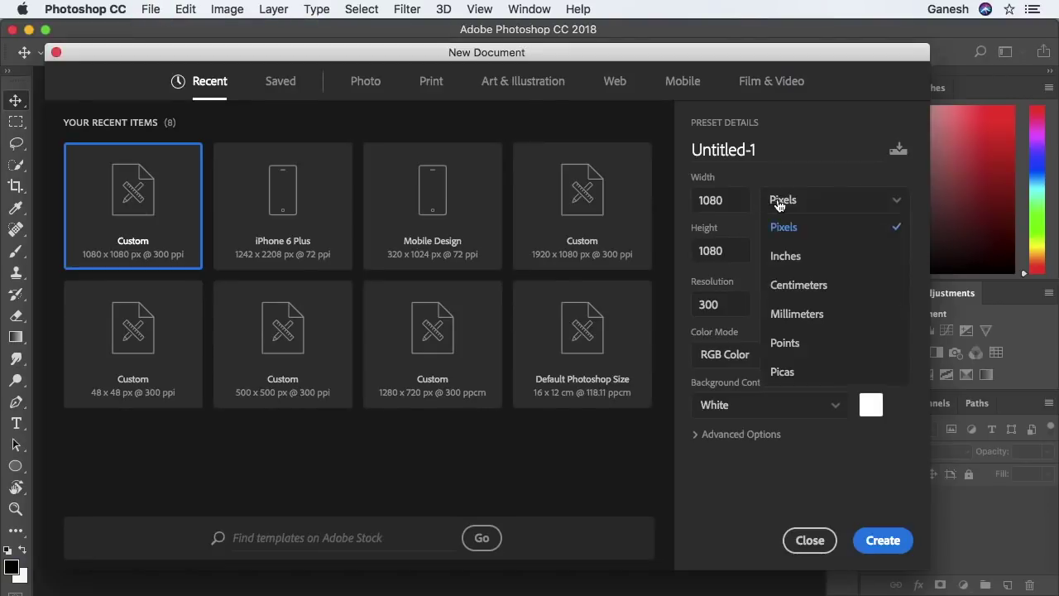
{"action": "left_click", "coordinate": [781, 255]}
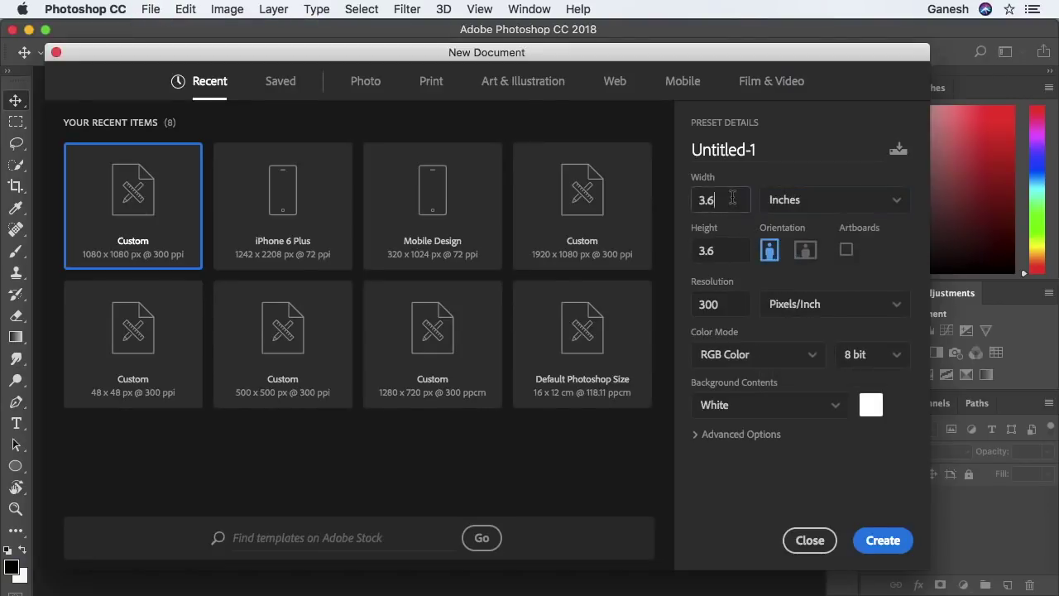
{"action": "left_click", "coordinate": [690, 199]}
{"action": "type", "text": "10"}
{"action": "key", "text": "Tab"}
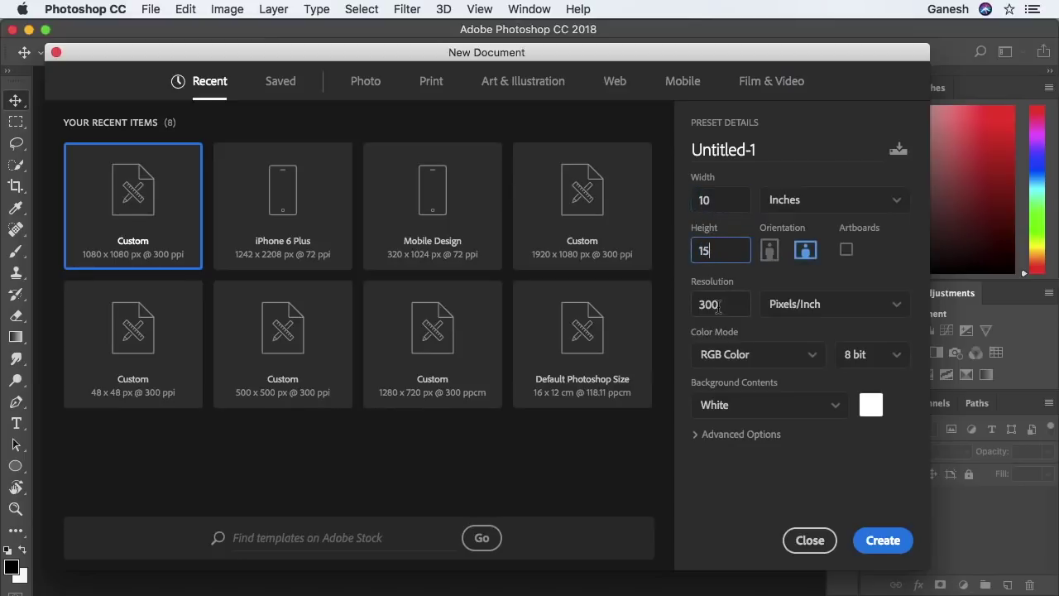
{"action": "left_click", "coordinate": [881, 540]}
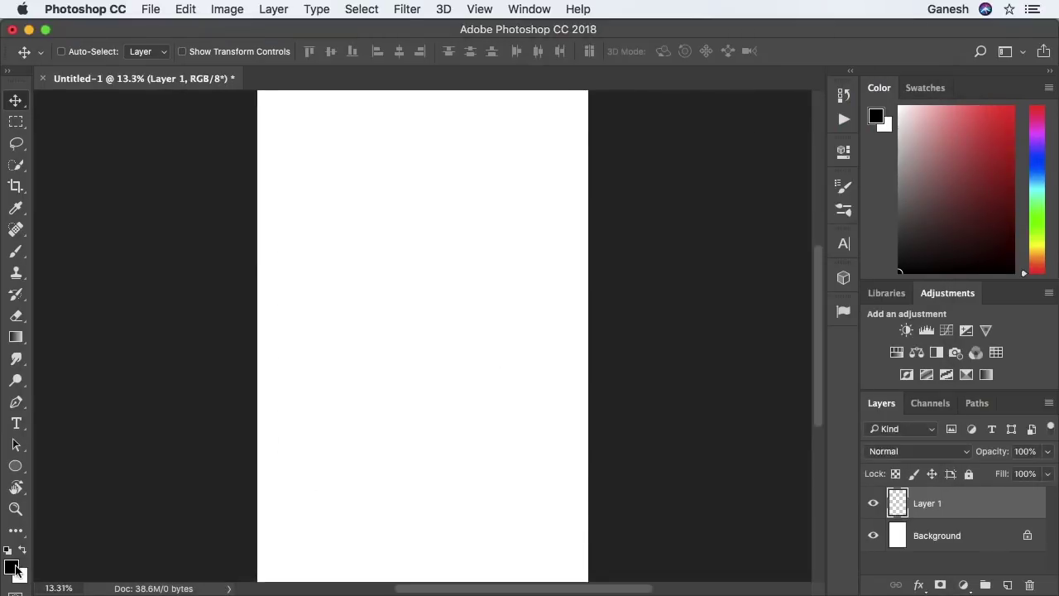
- Choose an orange-red foreground color and fill Layer 1 with it
{"action": "left_click", "coordinate": [11, 567]}
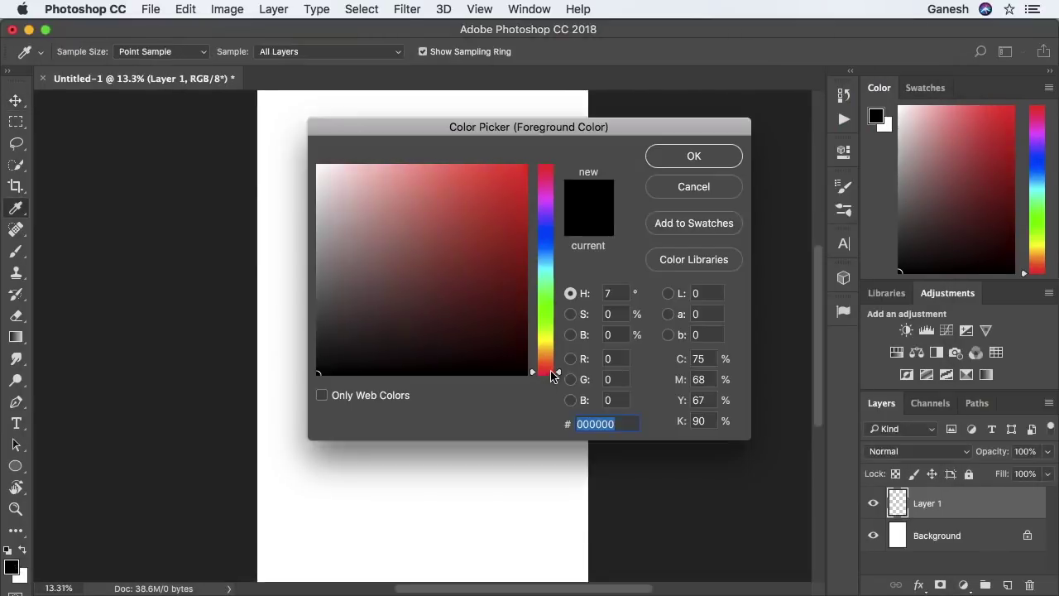
{"action": "left_click", "coordinate": [524, 197]}
{"action": "left_click", "coordinate": [670, 163]}
{"action": "key", "text": "v"}
{"action": "key", "text": "alt+BackSpace"}
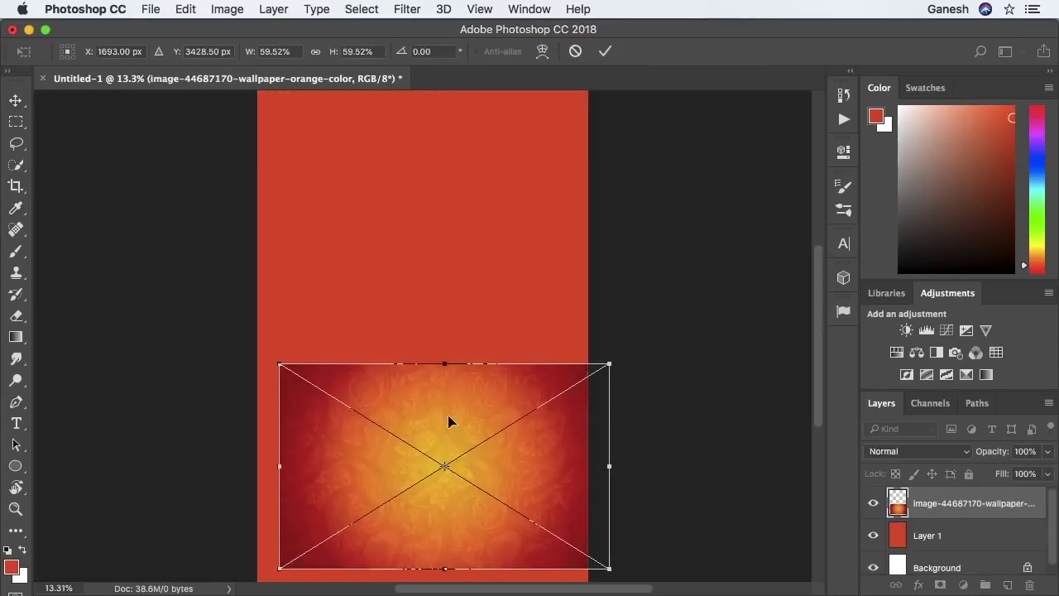
- Align the orange wallpaper image with the top of the canvas and stretch it vertically to cover the whole page
{"action": "left_click_drag", "start_coordinate": [448, 414], "coordinate": [409, 215]}
{"action": "left_click_drag", "start_coordinate": [531, 291], "coordinate": [549, 213]}
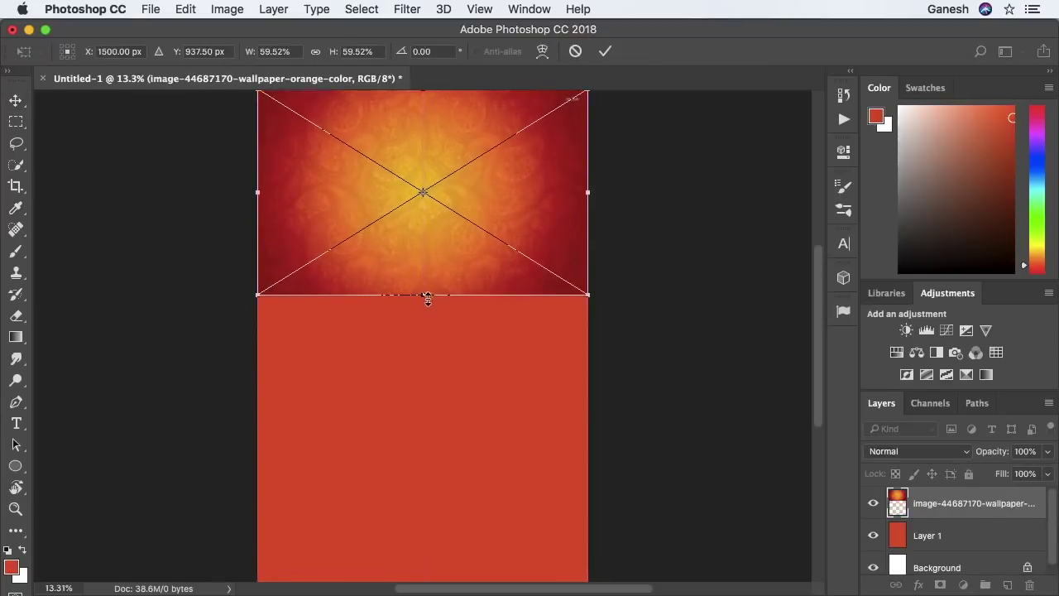
{"action": "left_click_drag", "start_coordinate": [423, 294], "coordinate": [459, 582]}
{"action": "scroll", "coordinate": [443, 514], "scroll_direction": "down", "scroll_amount": 2}
{"action": "left_click_drag", "start_coordinate": [424, 532], "coordinate": [422, 547]}
{"action": "left_click_drag", "start_coordinate": [431, 130], "coordinate": [431, 126]}
{"action": "key", "text": "Return"}
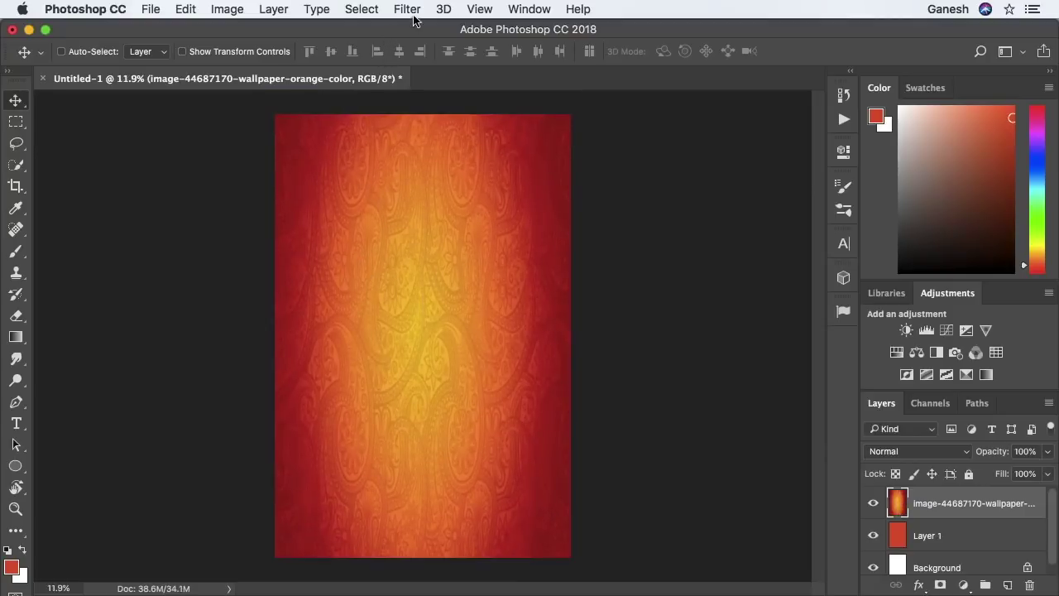
- Apply a Gaussian Blur with a 25-pixel radius to the orange wallpaper layer
{"action": "left_click", "coordinate": [409, 10]}
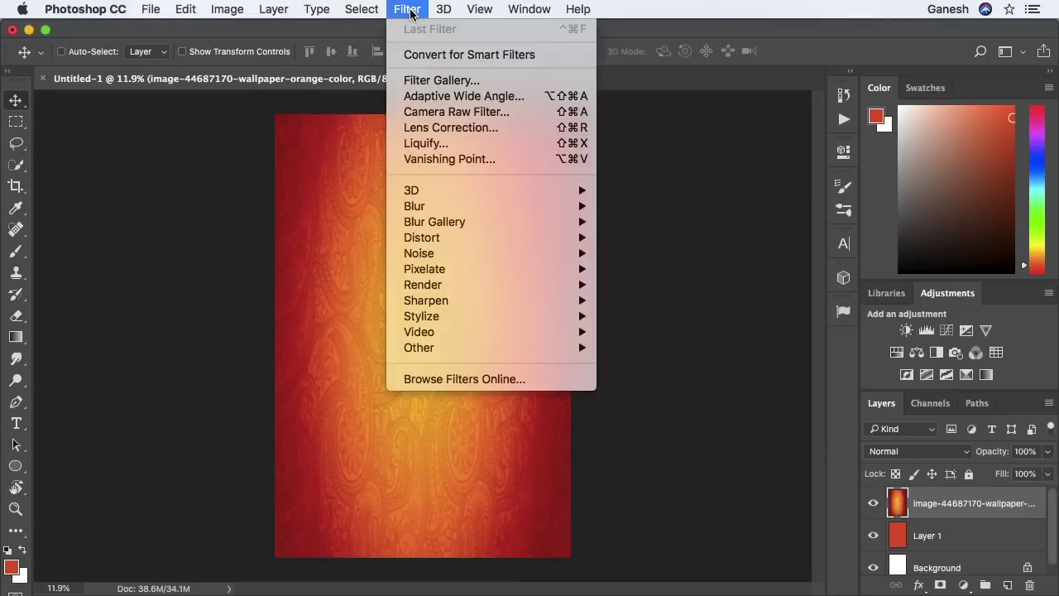
{"action": "mouse_move", "coordinate": [489, 205]}
{"action": "left_click", "coordinate": [641, 269]}
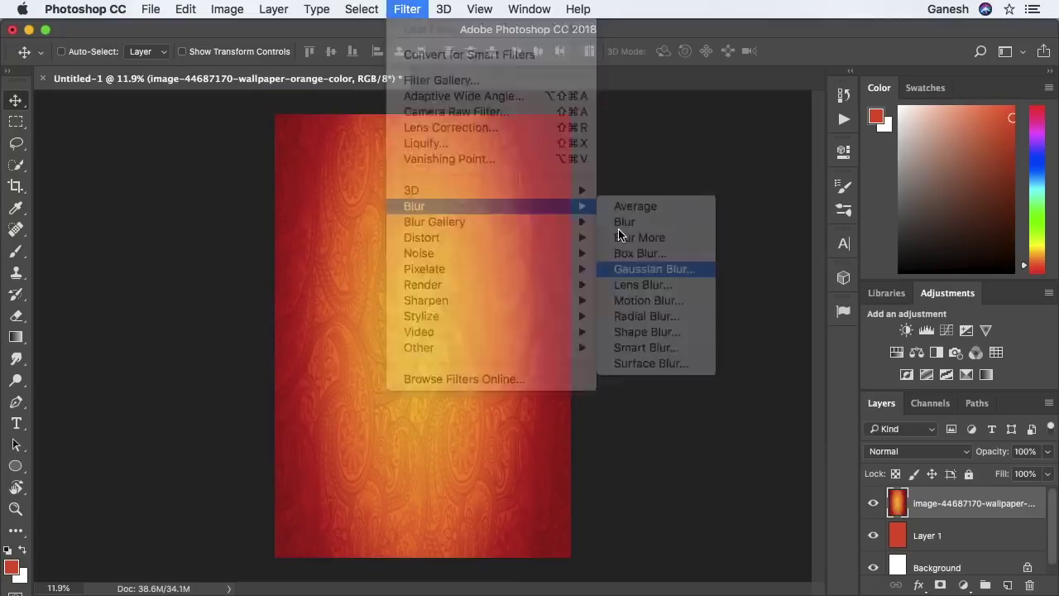
{"action": "type", "text": "25"}
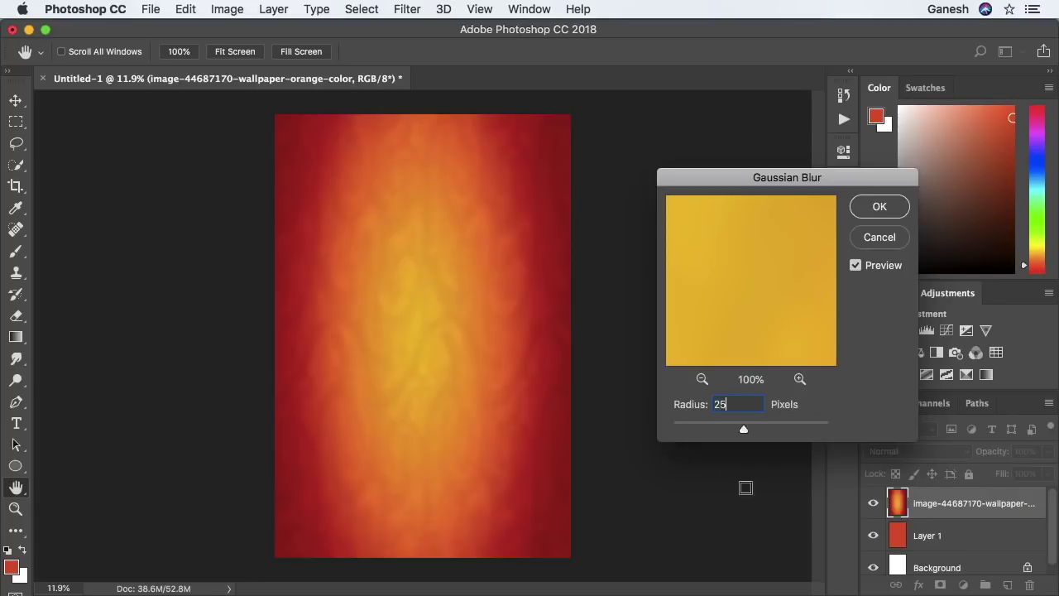
{"action": "key", "text": "Return"}
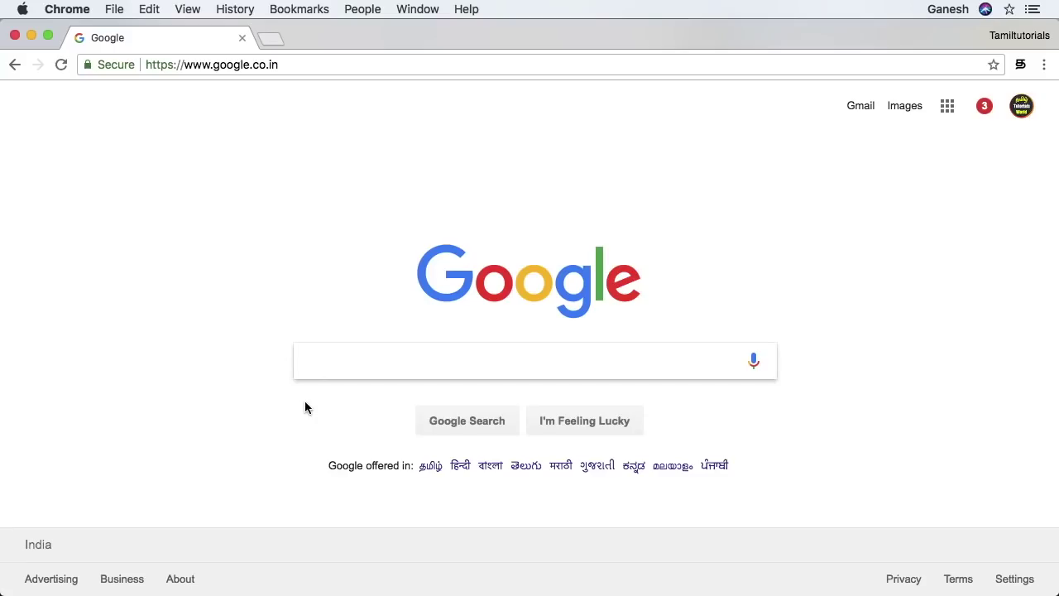
- Search Google Images in Chrome for "vinayagar png" and look through the pictures for a suitable Ganesh image
{"action": "type", "text": "vinayagar png"}
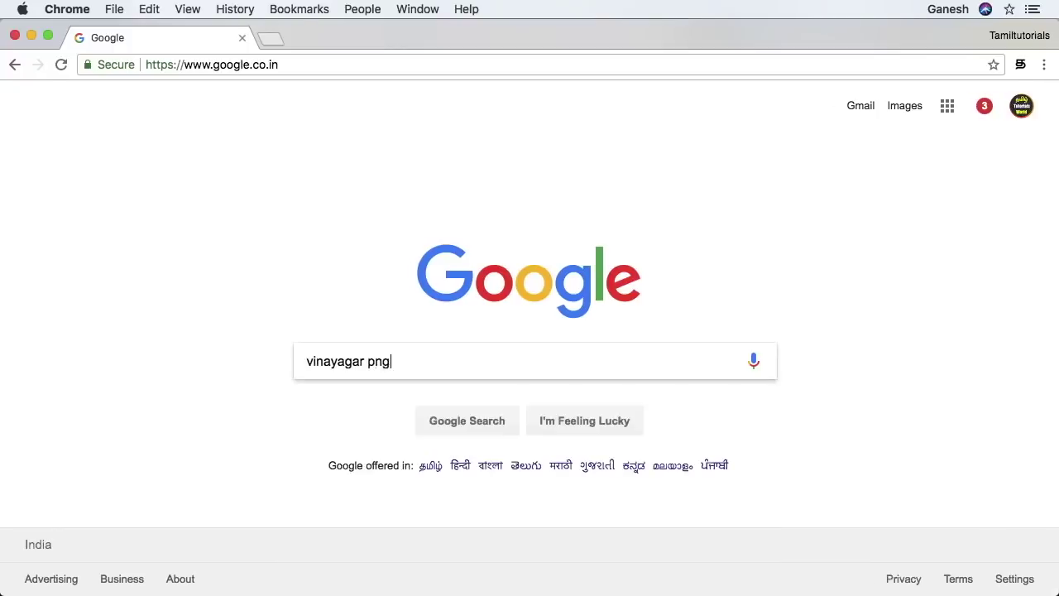
{"action": "key", "text": "Return"}
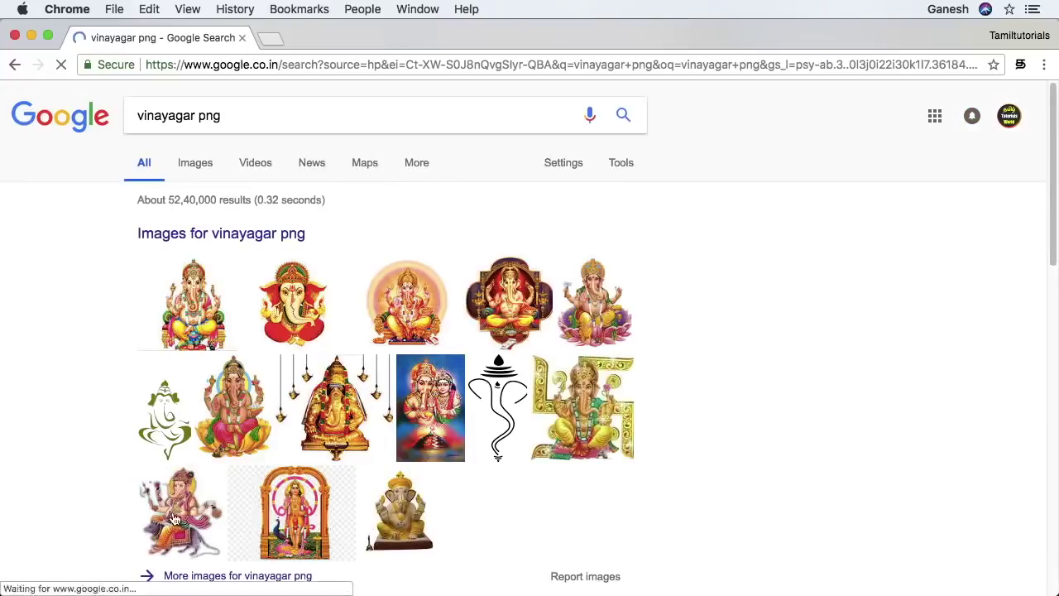
{"action": "left_click", "coordinate": [192, 170]}
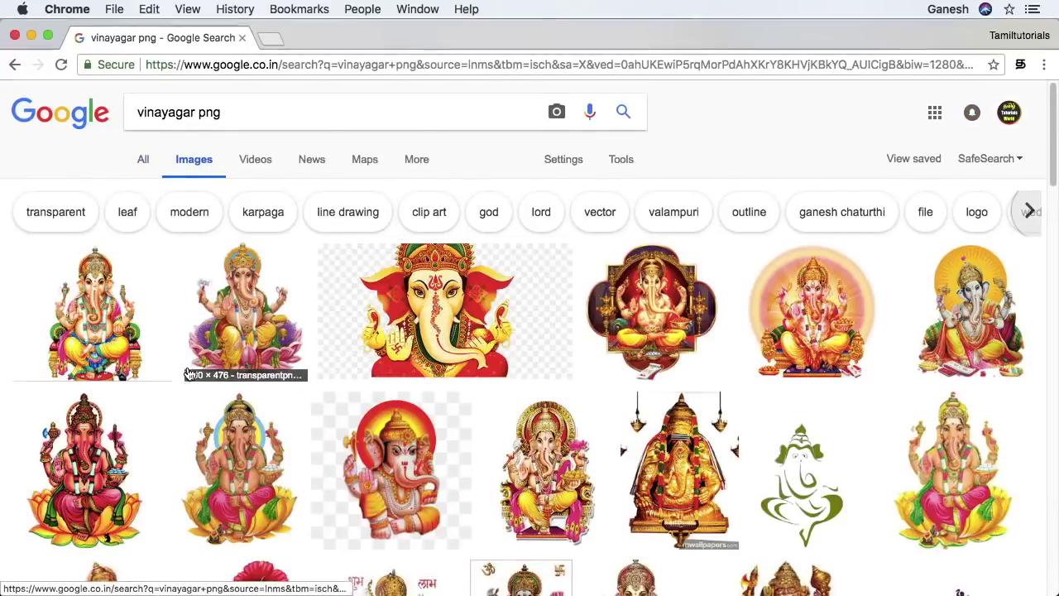
{"action": "scroll", "coordinate": [190, 374], "scroll_direction": "down", "scroll_amount": 5}
{"action": "scroll", "coordinate": [189, 374], "scroll_direction": "down", "scroll_amount": 3}
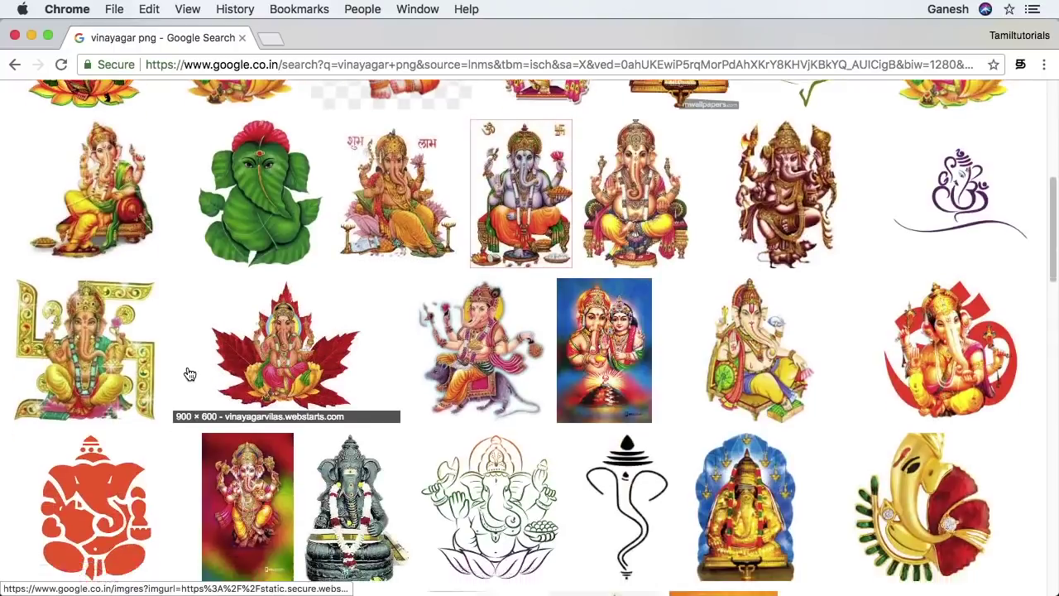
{"action": "scroll", "coordinate": [185, 373], "scroll_direction": "up", "scroll_amount": 3}
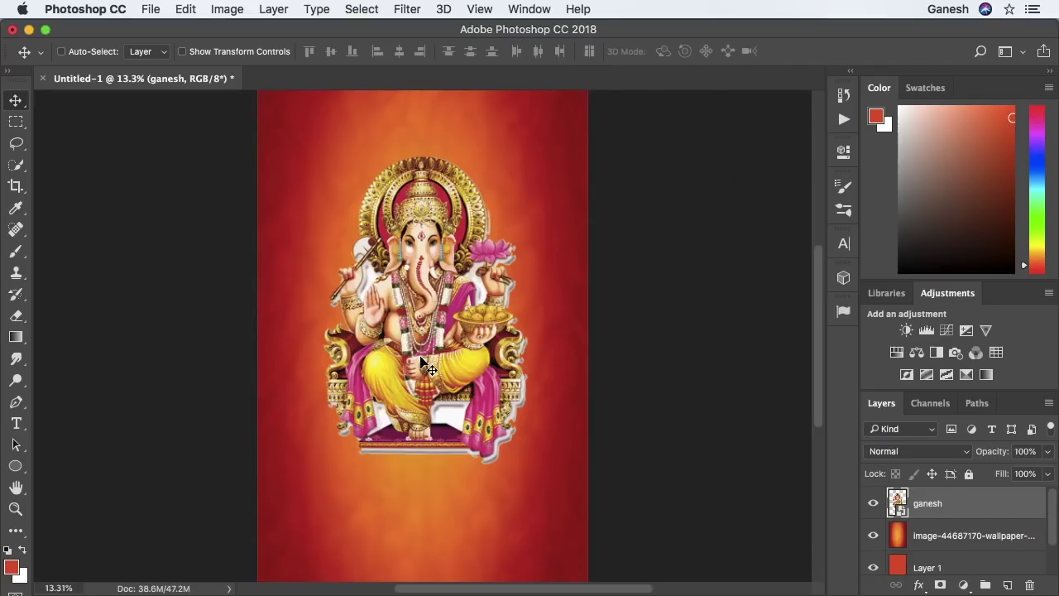
- Back in Photoshop, scale the ganesh image down slightly and reposition it in the middle of the poster
{"action": "key", "text": "super+t"}
{"action": "left_click_drag", "start_coordinate": [559, 475], "coordinate": [542, 454]}
{"action": "key", "text": "Return"}
{"action": "left_click_drag", "start_coordinate": [373, 408], "coordinate": [370, 416]}
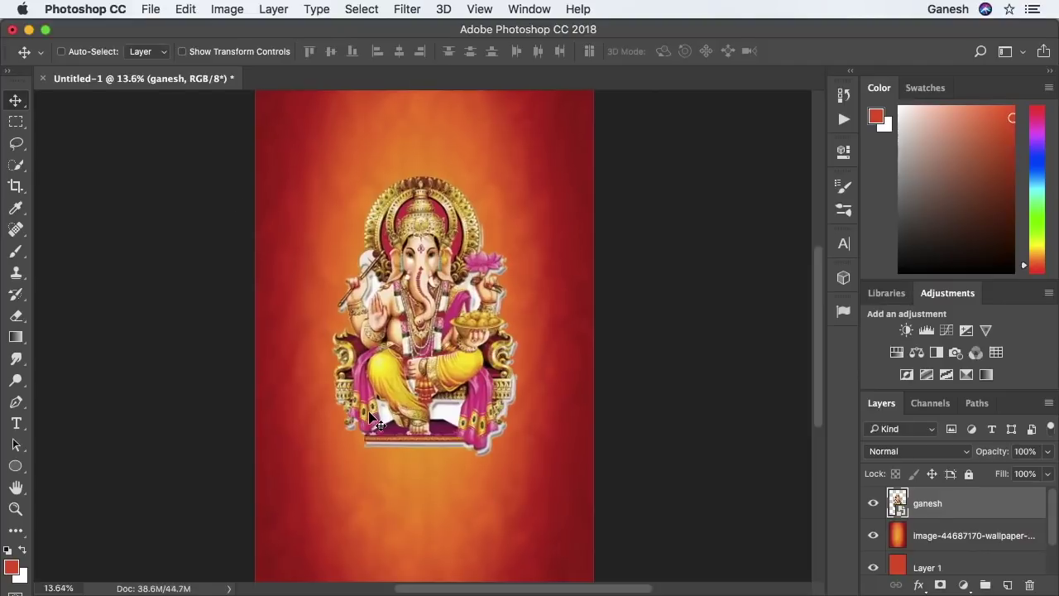
- Adjust the orange wallpaper layer to brightness 20 and contrast 29
{"action": "key", "text": "alt+bracketleft"}
{"action": "left_click", "coordinate": [227, 10]}
{"action": "mouse_move", "coordinate": [286, 56]}
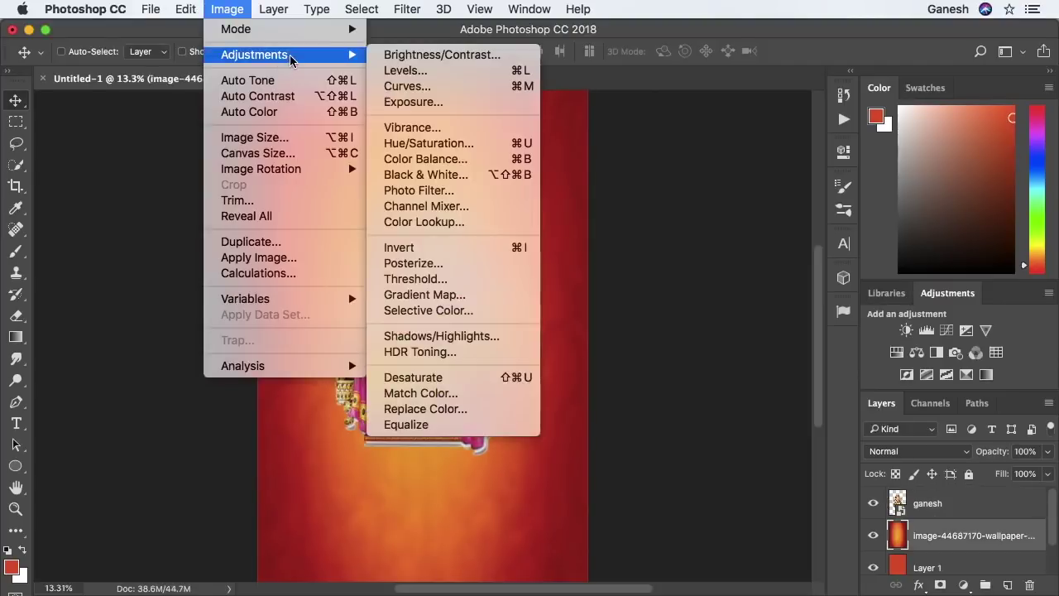
{"action": "left_click", "coordinate": [431, 55]}
{"action": "left_click_drag", "start_coordinate": [519, 214], "coordinate": [628, 287]}
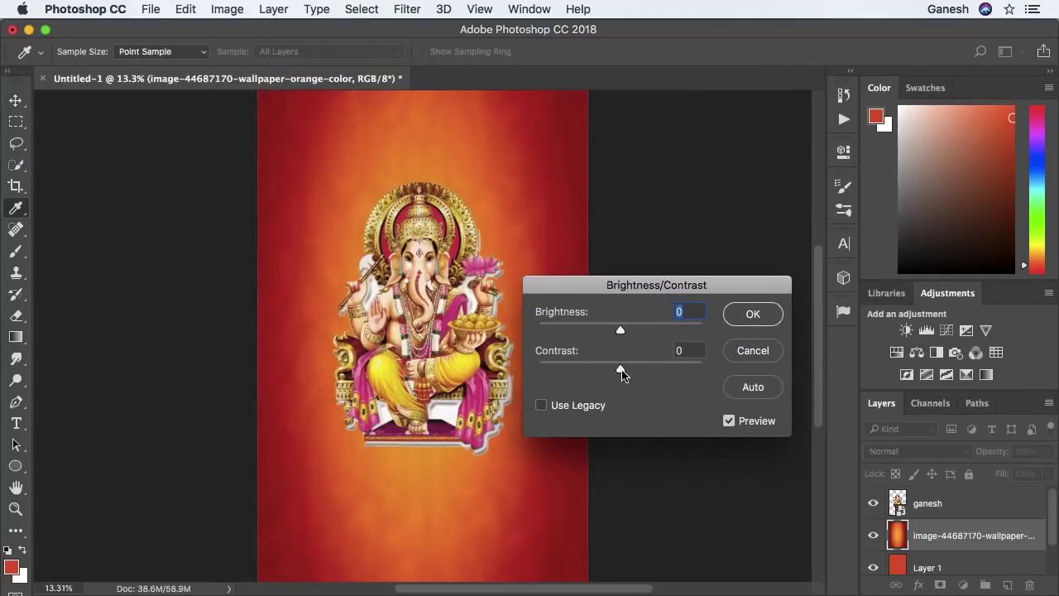
{"action": "left_click_drag", "start_coordinate": [621, 370], "coordinate": [638, 371]}
{"action": "left_click_drag", "start_coordinate": [622, 332], "coordinate": [632, 334]}
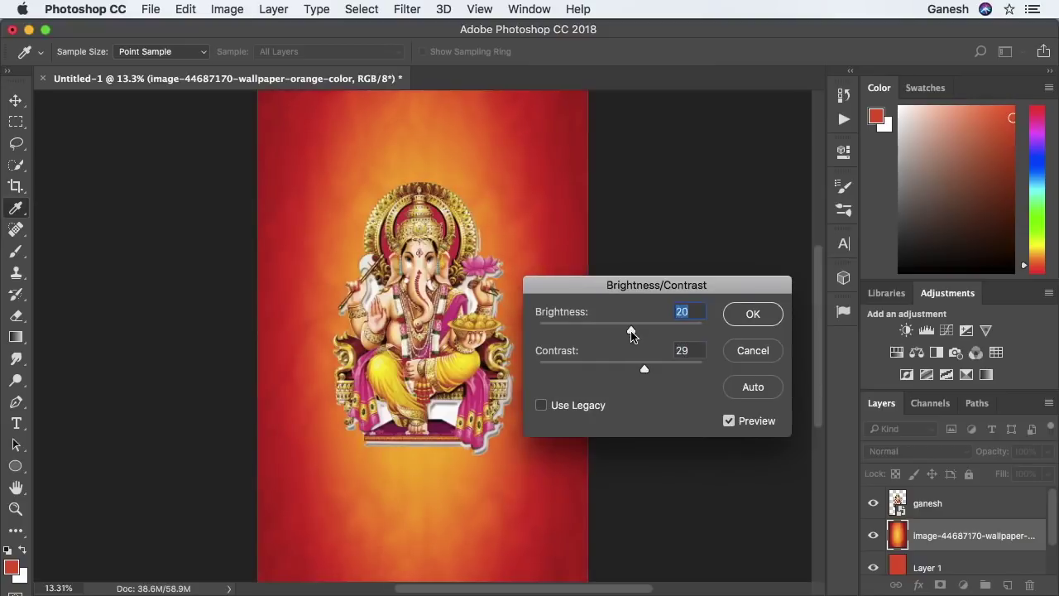
{"action": "left_click", "coordinate": [749, 316]}
- Shift the wallpaper layer's hue to -2 and its saturation to +4
{"action": "key", "text": "super+u"}
{"action": "left_click_drag", "start_coordinate": [706, 368], "coordinate": [705, 374]}
{"action": "left_click_drag", "start_coordinate": [705, 411], "coordinate": [709, 416]}
{"action": "mouse_move", "coordinate": [706, 374]}
{"action": "left_mouse_down"}
{"action": "mouse_move", "coordinate": [716, 372]}
{"action": "mouse_move", "coordinate": [704, 377]}
{"action": "left_mouse_up"}
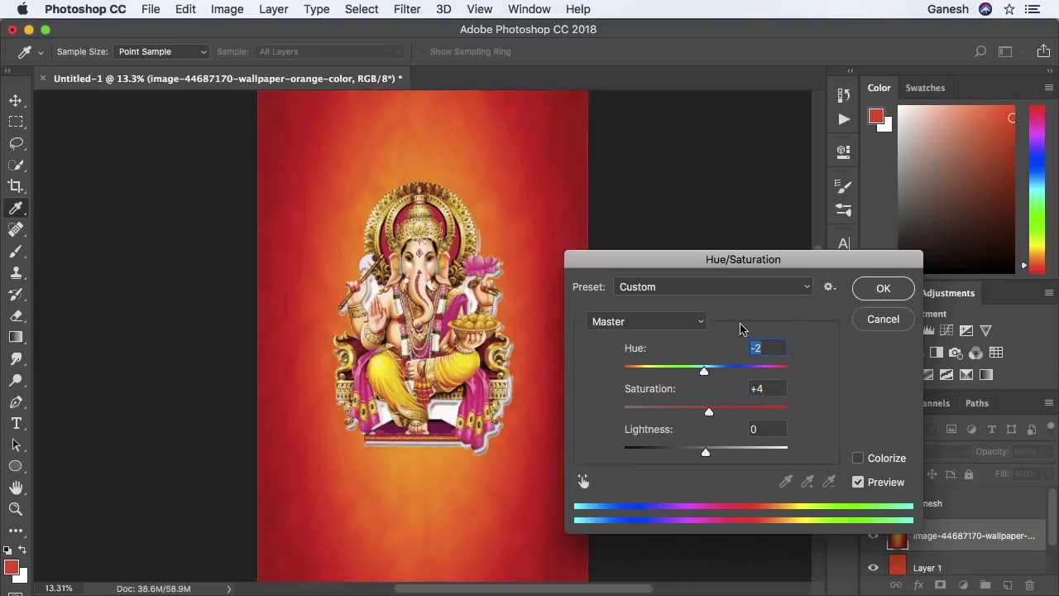
{"action": "key", "text": "Return"}
- Place the temple photo behind Ganesh, enlarge it, and position its tower at the poster's upper right edge
{"action": "left_click_drag", "start_coordinate": [619, 354], "coordinate": [516, 343]}
{"action": "key", "text": "Return"}
{"action": "scroll", "coordinate": [512, 253], "scroll_direction": "up", "scroll_amount": 2}
{"action": "key", "text": "super+t"}
{"action": "left_click_drag", "start_coordinate": [664, 395], "coordinate": [733, 437]}
{"action": "key", "text": "Return"}
{"action": "mouse_move", "coordinate": [548, 323]}
{"action": "left_mouse_down"}
{"action": "mouse_move", "coordinate": [520, 307]}
{"action": "mouse_move", "coordinate": [542, 306]}
{"action": "mouse_move", "coordinate": [538, 315]}
{"action": "left_mouse_up"}
{"action": "scroll", "coordinate": [533, 318], "scroll_direction": "down", "scroll_amount": 1}
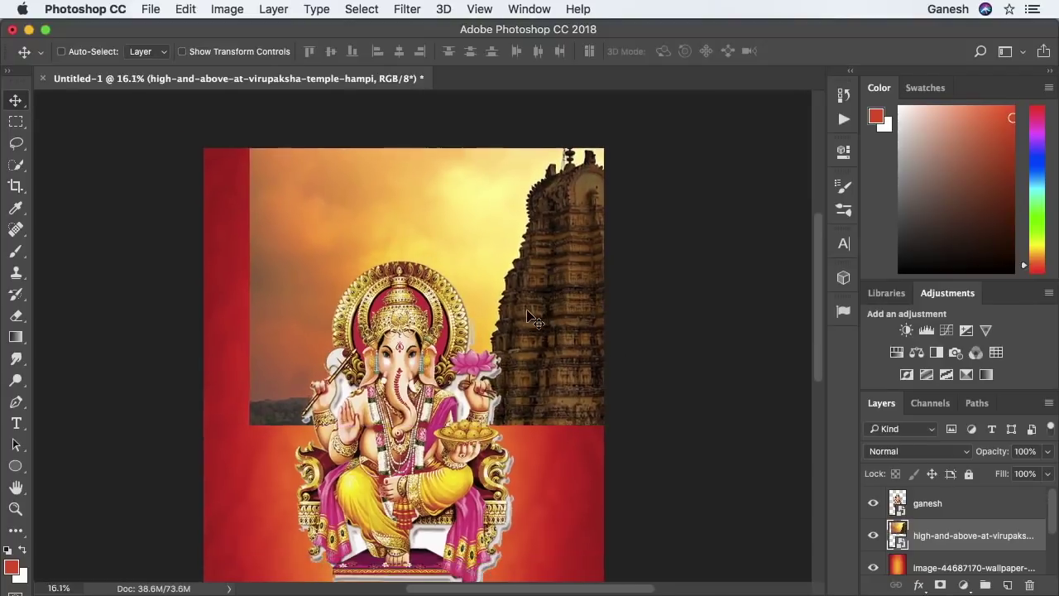
- Erase the temple photo's sky and left edge with a 1500-pixel Eraser, raising its opacity to 66%
{"action": "scroll", "coordinate": [533, 318], "scroll_direction": "down", "scroll_amount": 2}
{"action": "key", "text": "e"}
{"action": "left_click", "coordinate": [281, 52]}
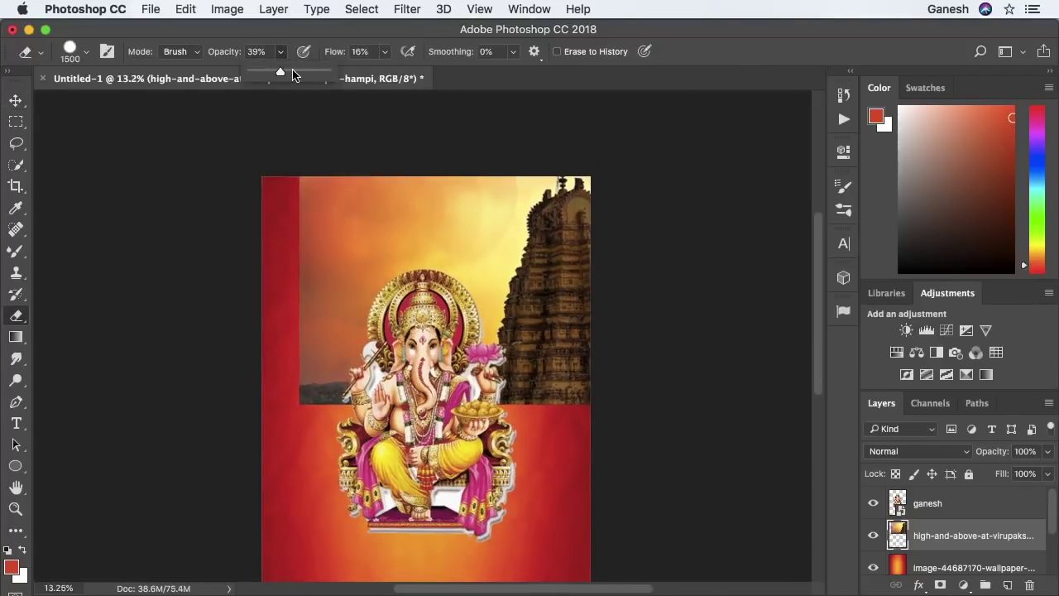
{"action": "left_click", "coordinate": [325, 120]}
{"action": "mouse_move", "coordinate": [325, 121]}
{"action": "left_mouse_down"}
{"action": "mouse_move", "coordinate": [343, 189]}
{"action": "mouse_move", "coordinate": [295, 388]}
{"action": "left_mouse_up"}
{"action": "left_click", "coordinate": [280, 52]}
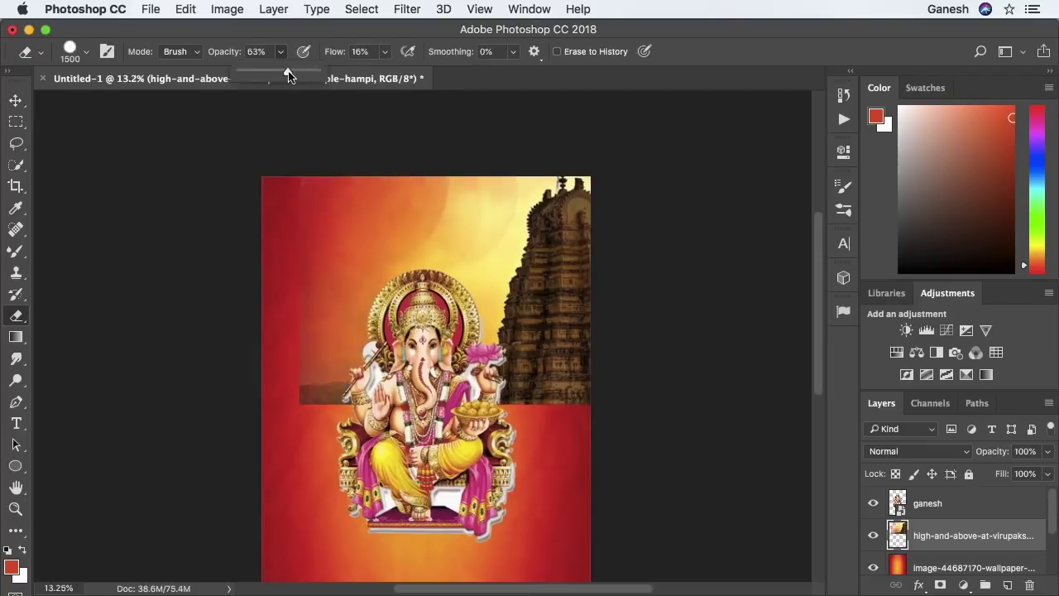
{"action": "left_click_drag", "start_coordinate": [290, 72], "coordinate": [302, 72]}
{"action": "left_click_drag", "start_coordinate": [295, 391], "coordinate": [325, 369]}
{"action": "left_click_drag", "start_coordinate": [546, 129], "coordinate": [425, 248]}
- Reduce the Eraser to 600 pixels and blend the temple tower's left side and bottom edge into the background
{"action": "key", "text": "bracketleft"}
{"action": "key", "text": "bracketleft"}
{"action": "key", "text": "bracketleft"}
{"action": "key", "text": "bracketleft"}
{"action": "key", "text": "bracketleft"}
{"action": "key", "text": "bracketleft"}
{"action": "key", "text": "bracketleft"}
{"action": "key", "text": "bracketleft"}
{"action": "key", "text": "bracketleft"}
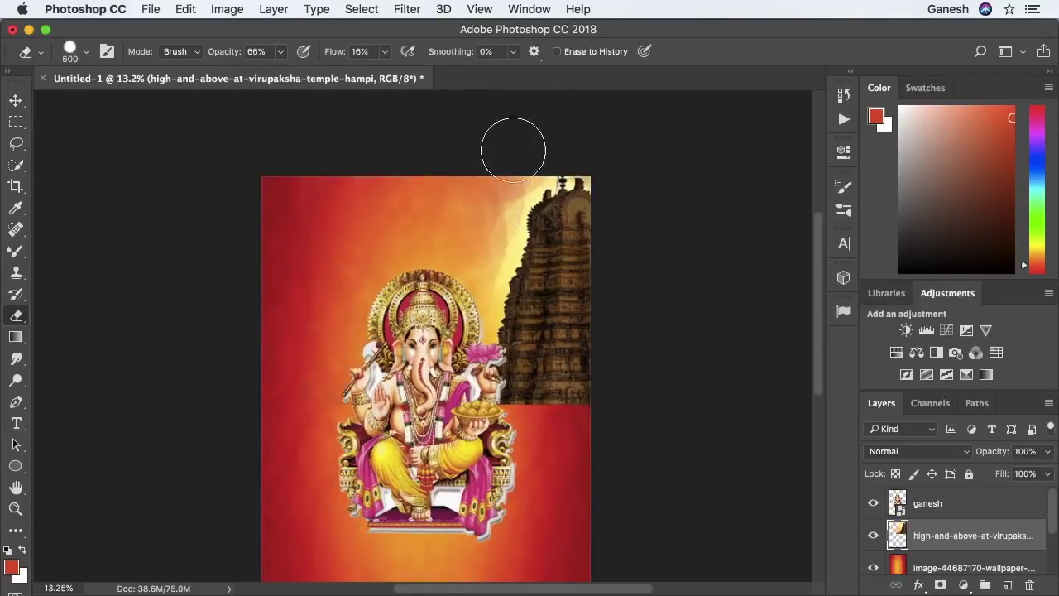
{"action": "mouse_move", "coordinate": [512, 148]}
{"action": "left_mouse_down"}
{"action": "mouse_move", "coordinate": [471, 294]}
{"action": "mouse_move", "coordinate": [603, 387]}
{"action": "mouse_move", "coordinate": [483, 401]}
{"action": "mouse_move", "coordinate": [579, 438]}
{"action": "left_mouse_up"}
{"action": "key", "text": "v"}
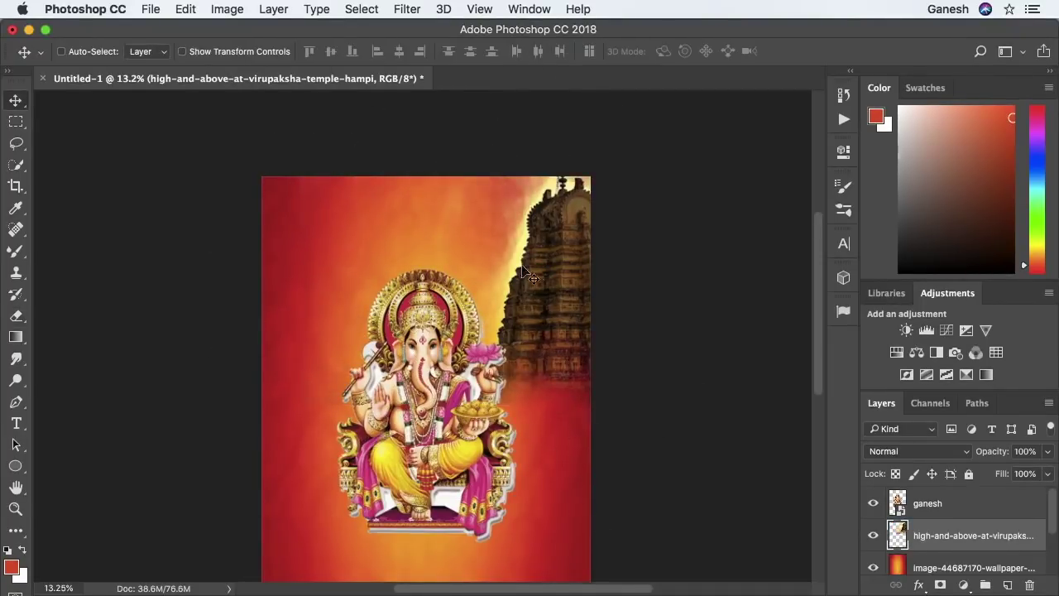
- Duplicate the temple tower, flip the copy horizontally, and place it along the poster's left edge
{"action": "left_click_drag", "start_coordinate": [556, 293], "coordinate": [308, 293], "text": "alt"}
{"action": "key", "text": "ctrl+t"}
{"action": "right_click", "coordinate": [331, 295]}
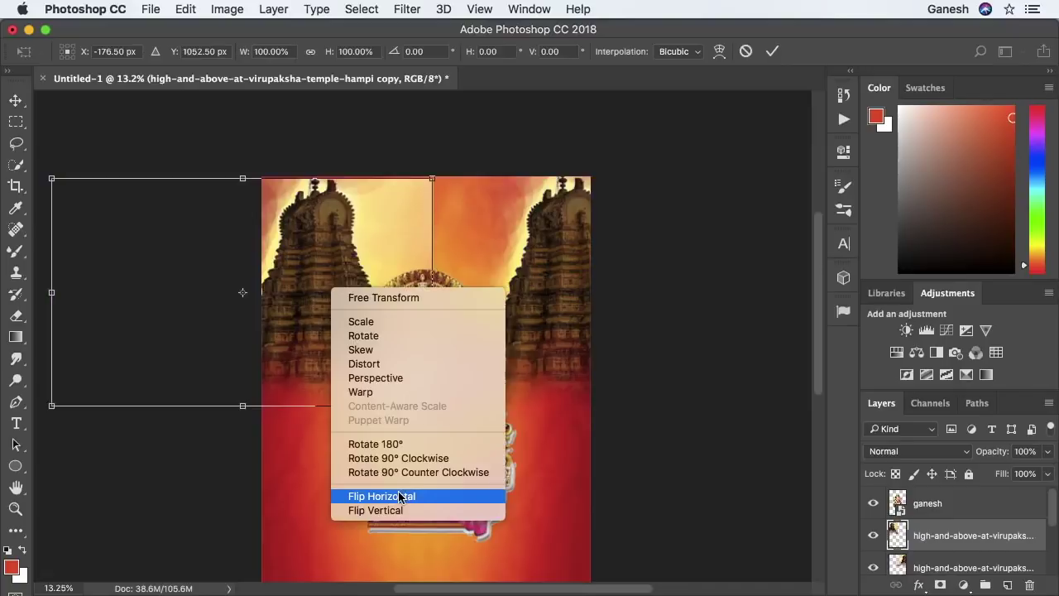
{"action": "left_click", "coordinate": [403, 495]}
{"action": "key", "text": "Return"}
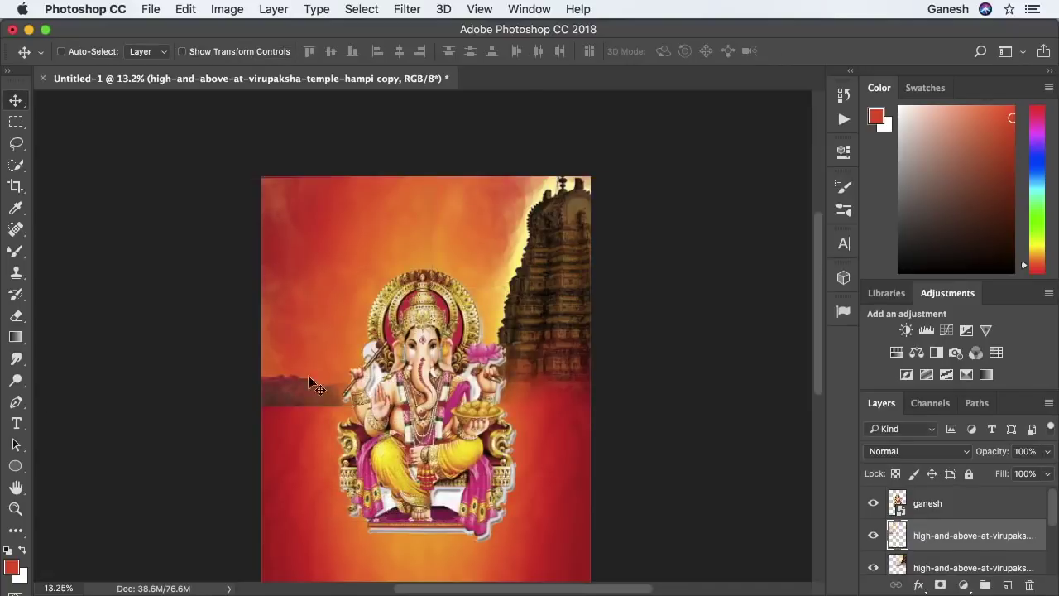
{"action": "left_click_drag", "start_coordinate": [308, 375], "coordinate": [458, 378]}
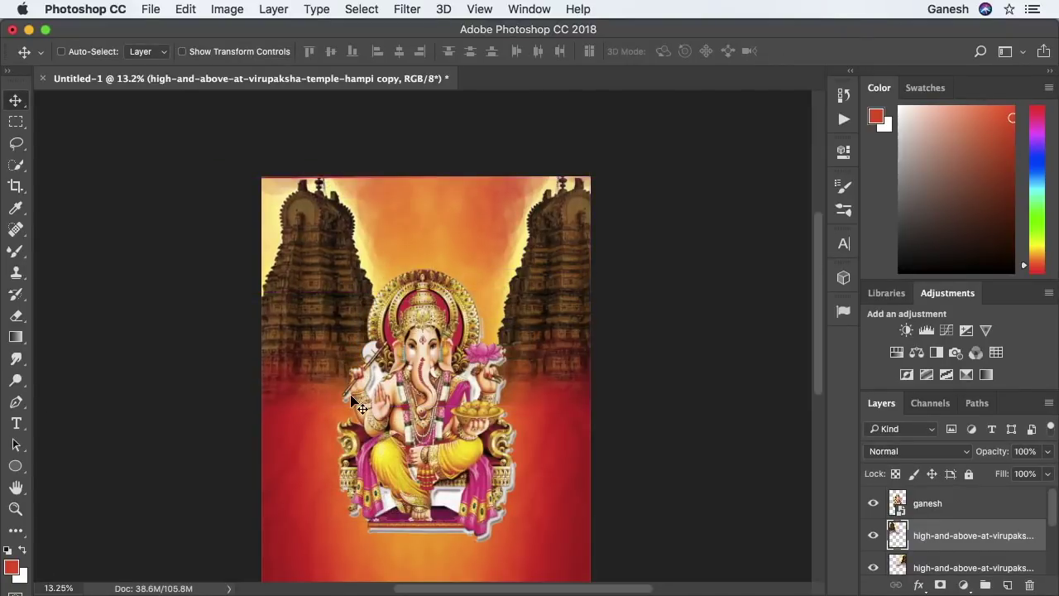
- Set the left temple copy's layer opacity to 30% and the right temple's to 40%
{"action": "key", "text": "5"}
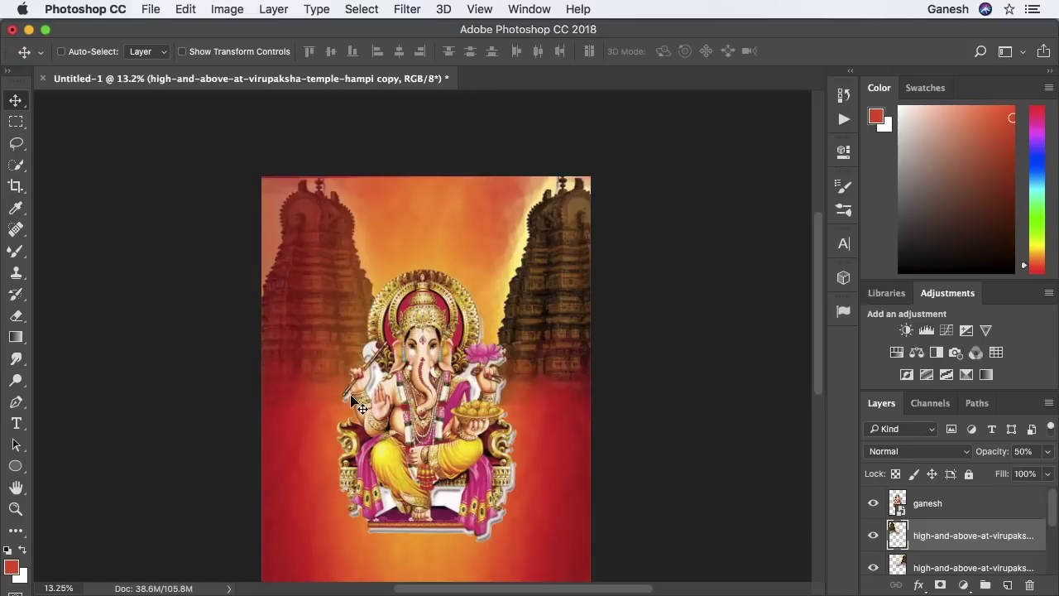
{"action": "key", "text": "3"}
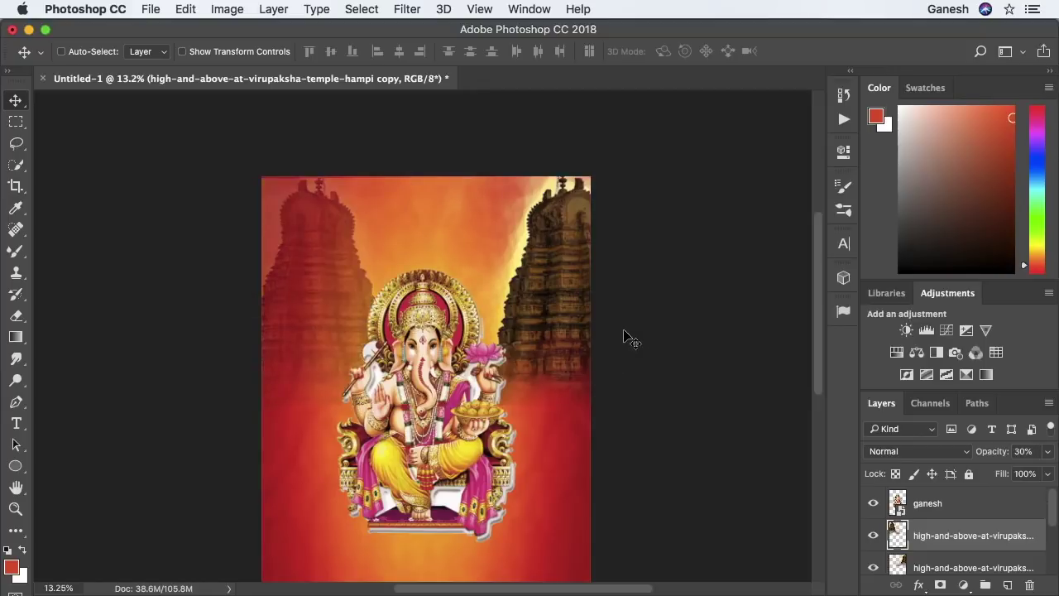
{"action": "right_click", "coordinate": [565, 330]}
{"action": "left_click", "coordinate": [568, 332]}
{"action": "key", "text": "4"}
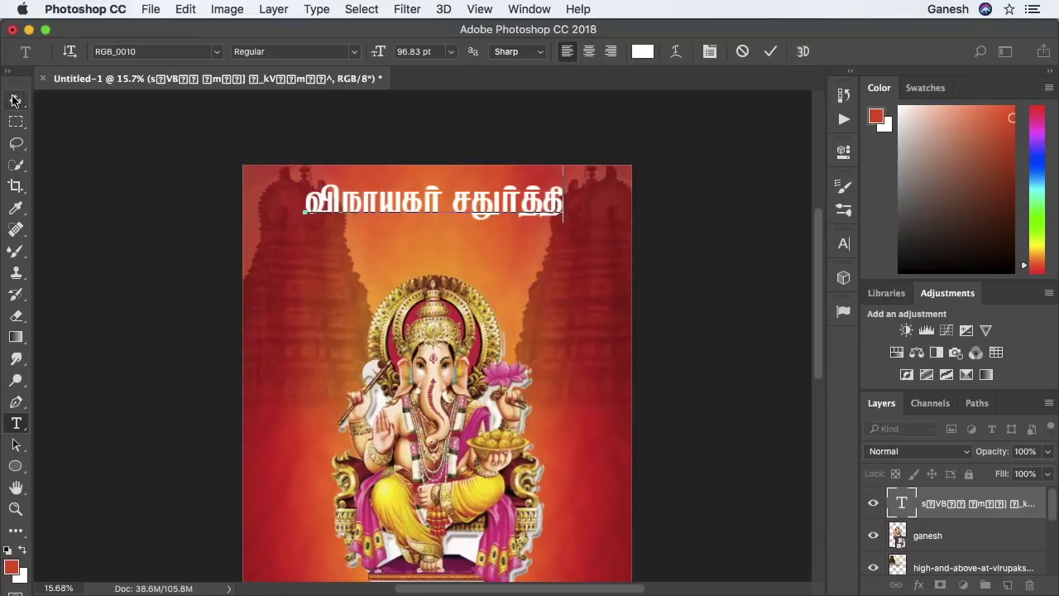
- Finish the white heading "விநாயகர் சதுர்த்தி" above Ganesh and place a duplicate of it directly underneath
{"action": "key", "text": "super+Return"}
{"action": "key", "text": "v"}
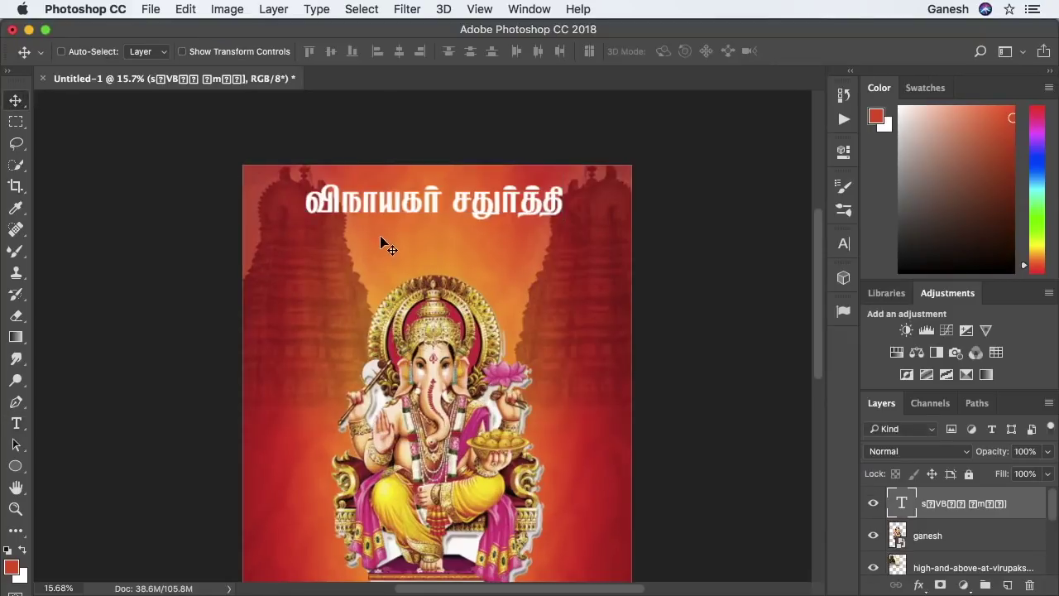
{"action": "left_click_drag", "start_coordinate": [400, 201], "coordinate": [438, 259]}
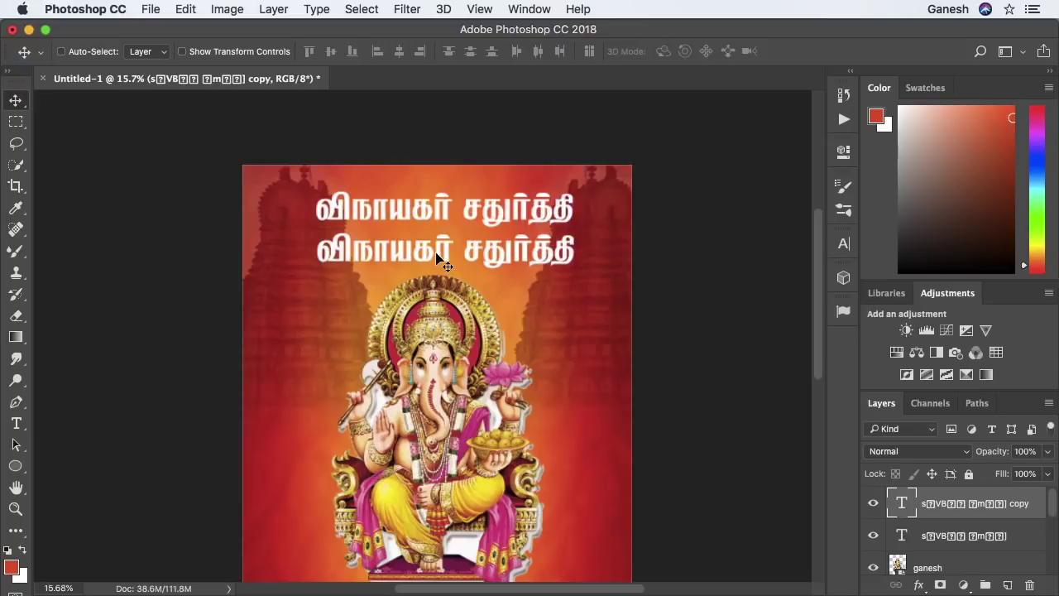
- Replace the duplicated heading's text with "நல்வாழ்த்துக்கள்" and centre it beneath the first line
{"action": "type", "text": "நல்வாழ்த்துக்கள்"}
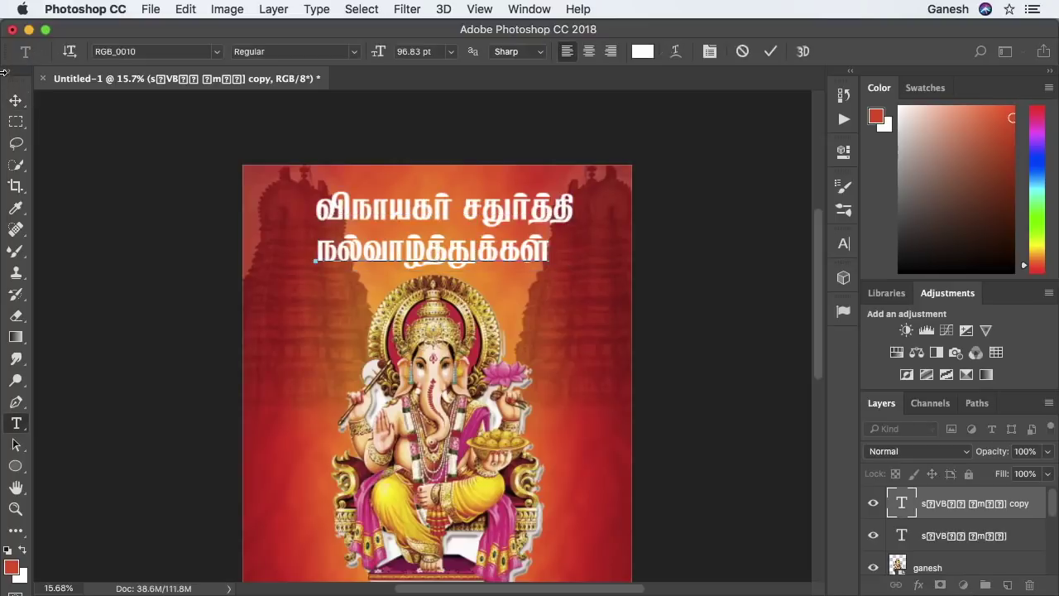
{"action": "left_click", "coordinate": [15, 99]}
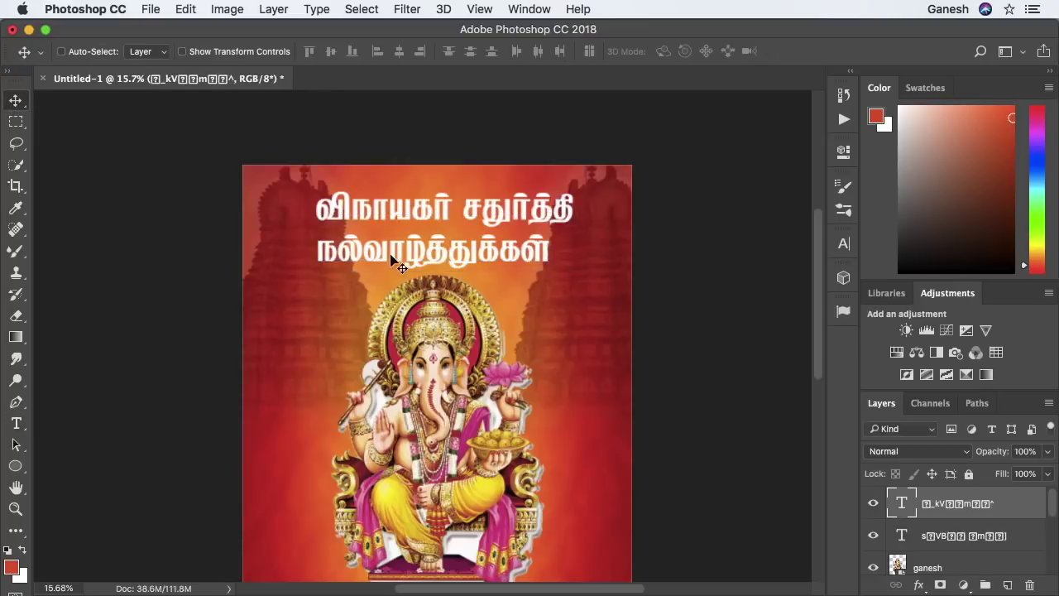
{"action": "left_click_drag", "start_coordinate": [400, 255], "coordinate": [408, 261]}
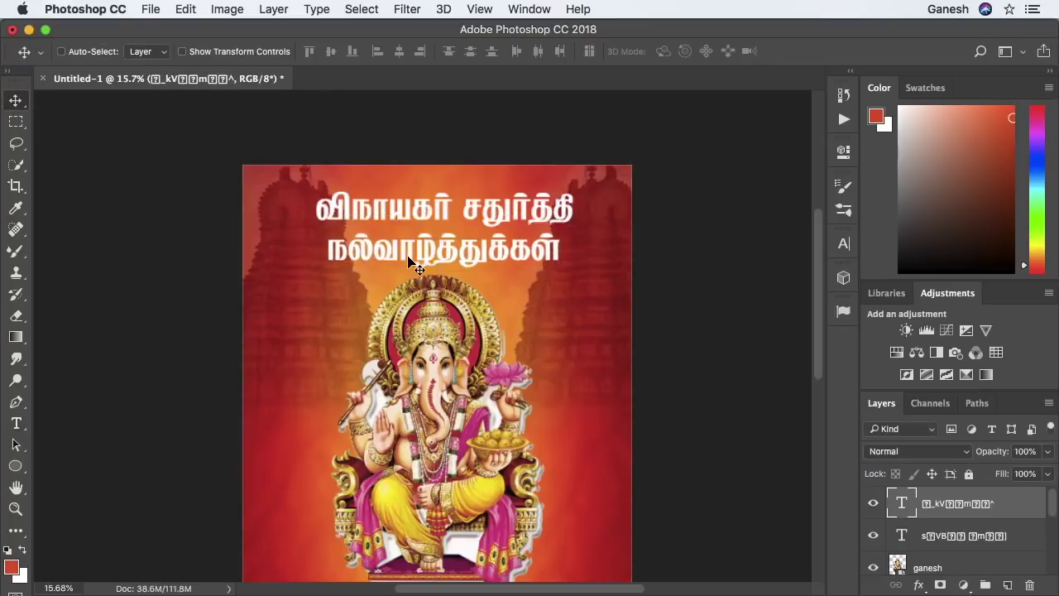
- Change the font of the second line "நல்வாழ்த்துக்கள்" to RGB_0107
{"action": "key", "text": "t"}
{"action": "left_click", "coordinate": [408, 260]}
{"action": "key", "text": "super+a"}
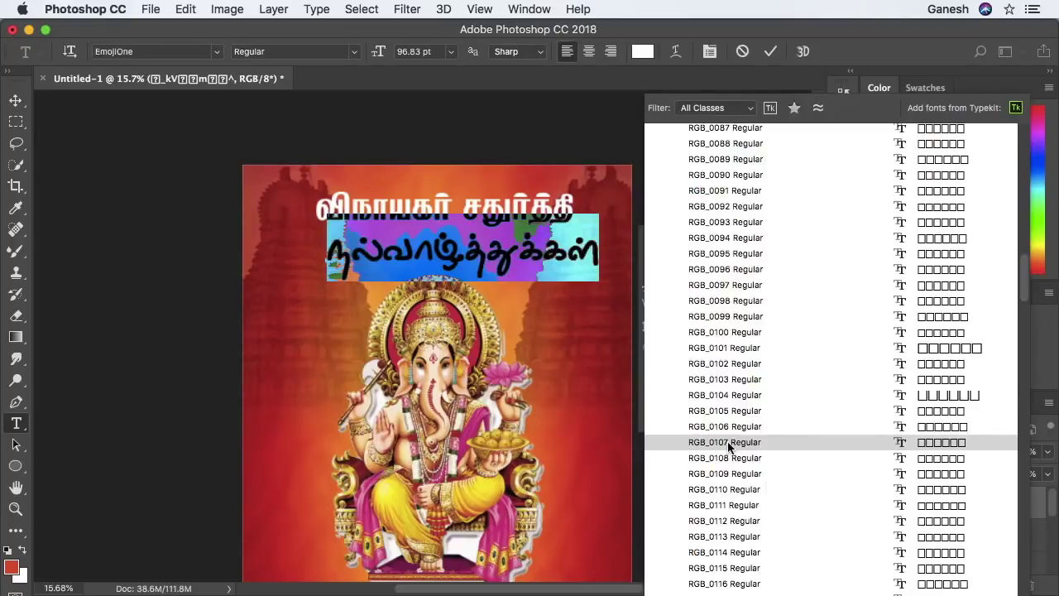
{"action": "left_click", "coordinate": [728, 443]}
{"action": "left_click", "coordinate": [446, 255]}
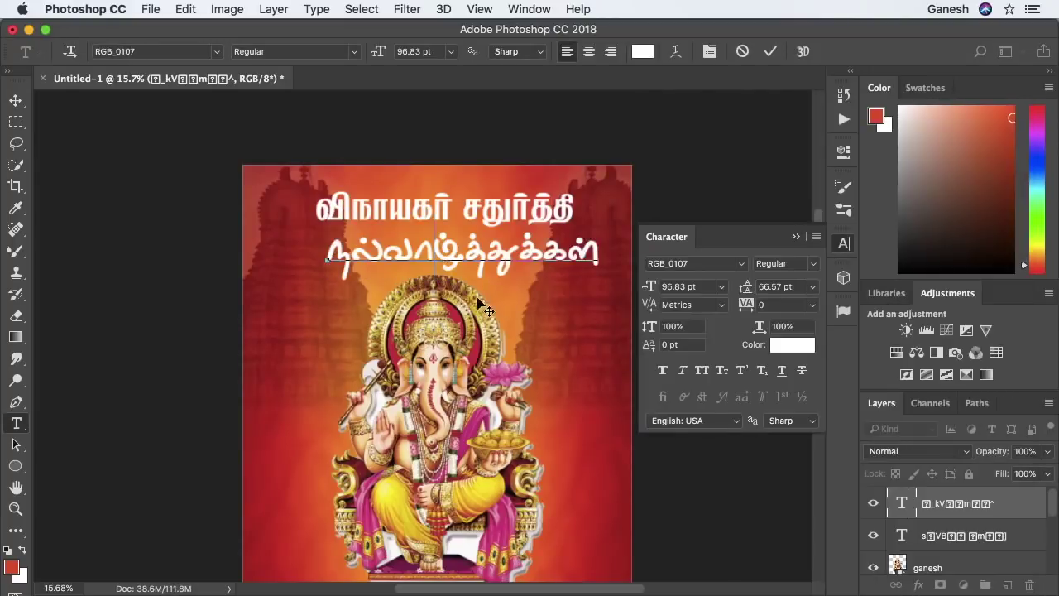
{"action": "left_click", "coordinate": [16, 98]}
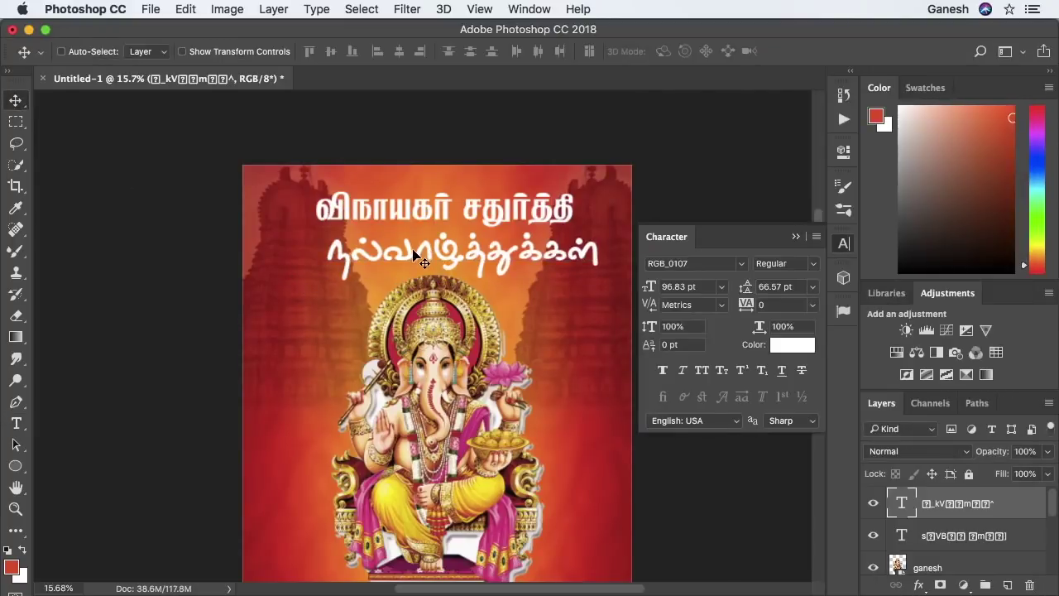
- Scale the second line down so it is narrower than the heading and centre it above Ganesh
{"action": "key", "text": "super+t"}
{"action": "left_click_drag", "start_coordinate": [599, 282], "coordinate": [548, 270]}
{"action": "key", "text": "Return"}
{"action": "left_click_drag", "start_coordinate": [436, 259], "coordinate": [442, 263]}
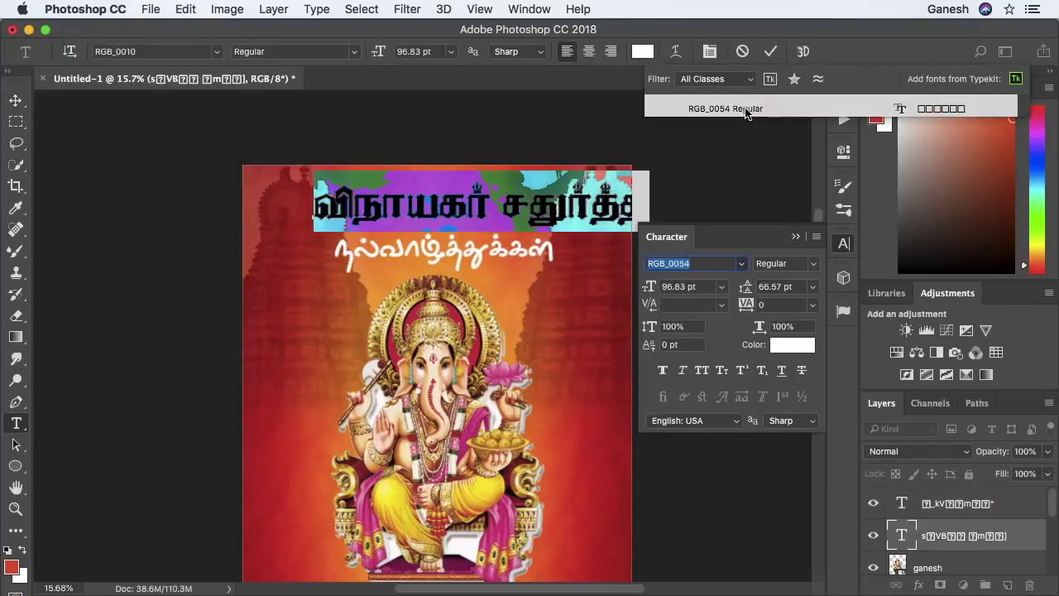
- Set the heading "விநாயகர் சதுர்த்தி" in the font RGB_0054, then centre and shrink it to fit the poster width
{"action": "left_click", "coordinate": [745, 108]}
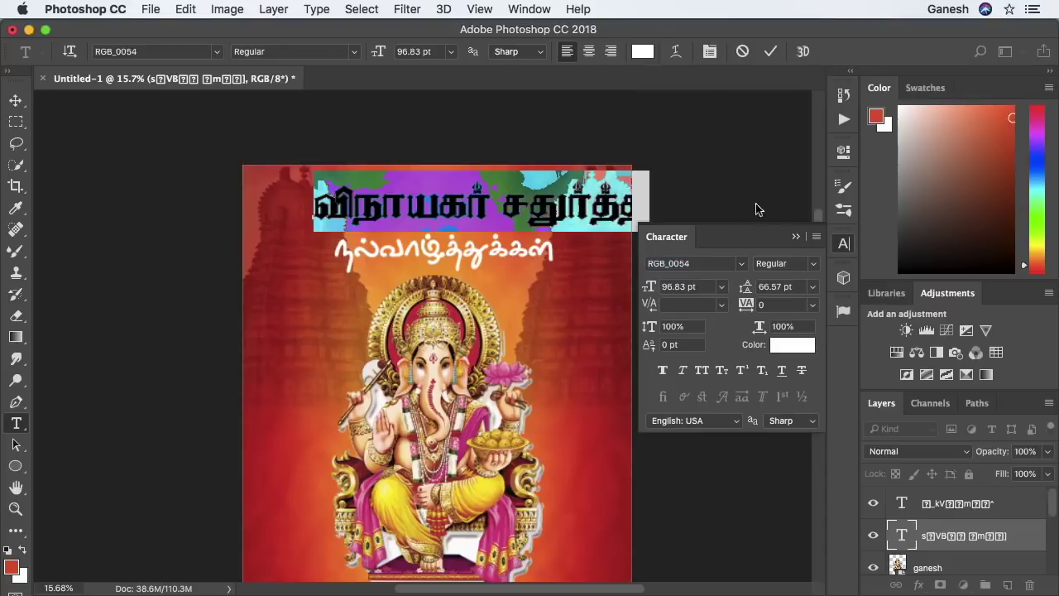
{"action": "left_click", "coordinate": [796, 237]}
{"action": "left_click", "coordinate": [16, 100]}
{"action": "left_click_drag", "start_coordinate": [435, 208], "coordinate": [403, 210]}
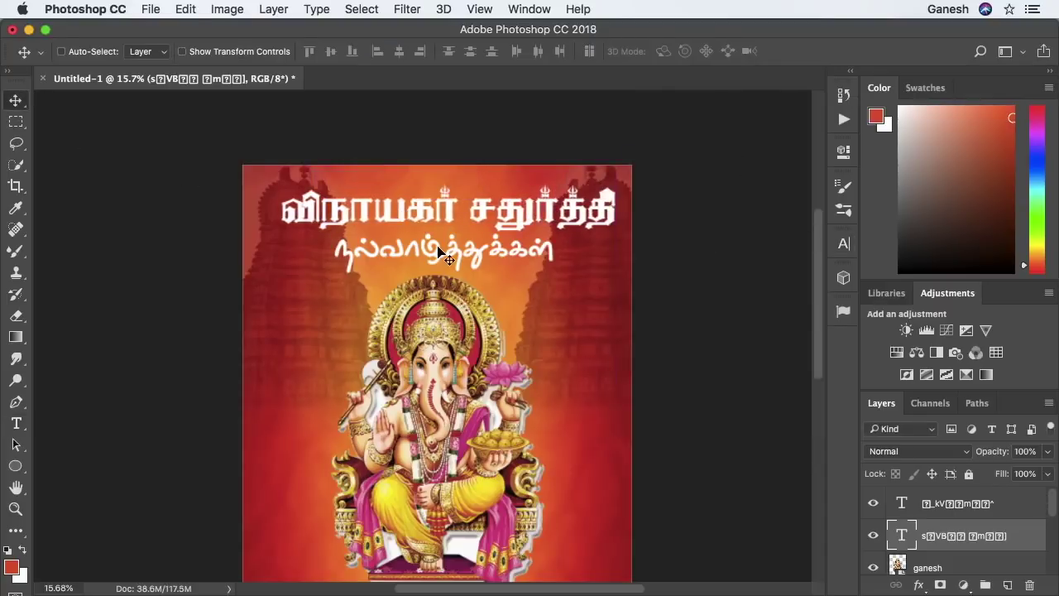
{"action": "key", "text": "ctrl+t"}
{"action": "left_click_drag", "start_coordinate": [619, 173], "coordinate": [599, 185]}
{"action": "key", "text": "Return"}
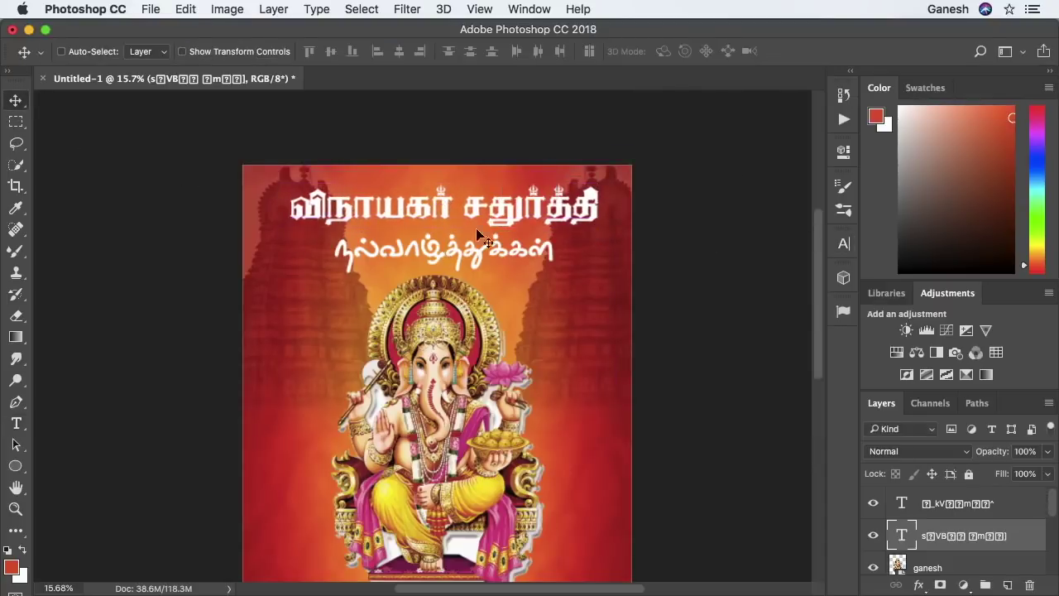
- Apply a yellow colour overlay to the heading "விநாயகர் சதுர்த்தி"
{"action": "scroll", "coordinate": [322, 298], "scroll_direction": "down", "scroll_amount": 2, "text": "alt"}
{"action": "scroll", "coordinate": [322, 298], "scroll_direction": "down", "scroll_amount": 3}
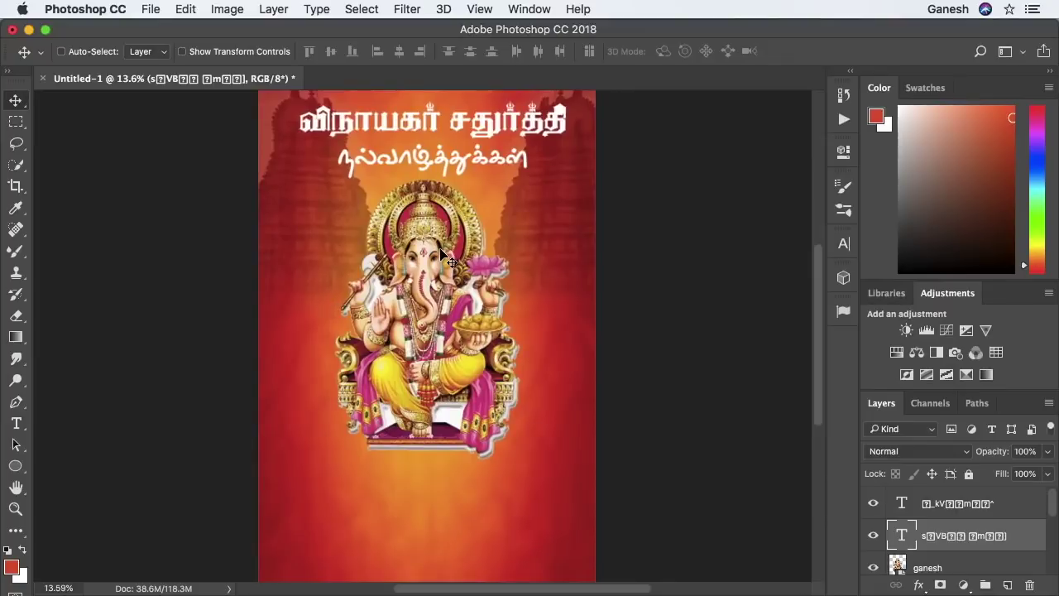
{"action": "scroll", "coordinate": [440, 255], "scroll_direction": "up", "scroll_amount": 1, "text": "alt"}
{"action": "scroll", "coordinate": [440, 255], "scroll_direction": "up", "scroll_amount": 3}
{"action": "scroll", "coordinate": [1034, 501], "scroll_direction": "down", "scroll_amount": 1}
{"action": "double_click", "coordinate": [1034, 502]}
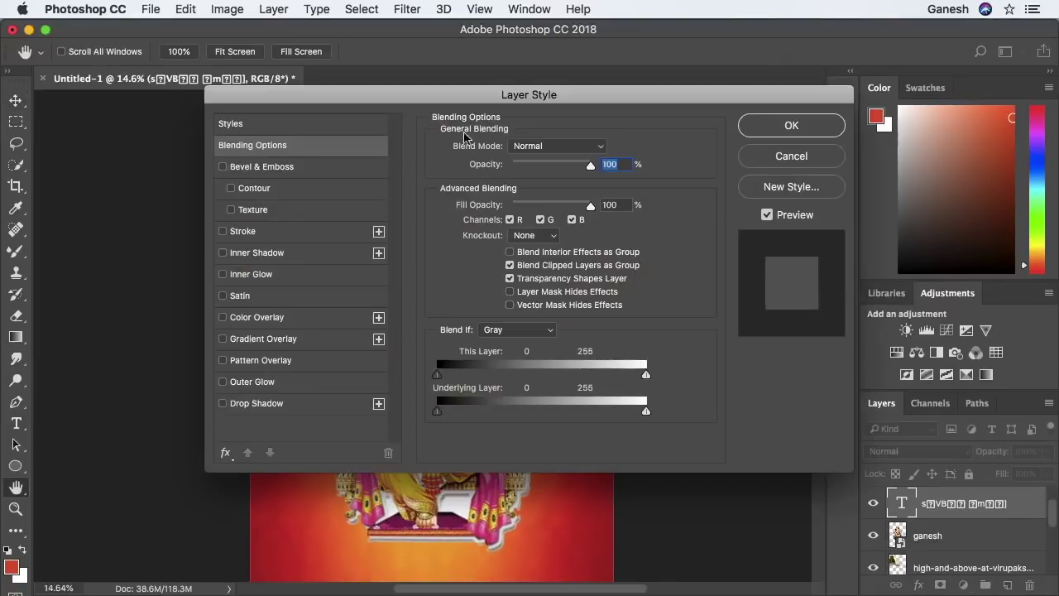
{"action": "left_click_drag", "start_coordinate": [416, 89], "coordinate": [660, 230]}
{"action": "left_click", "coordinate": [466, 457]}
- Add a black outside stroke to the heading with a size of 32 px and 70% opacity
{"action": "left_click", "coordinate": [486, 371]}
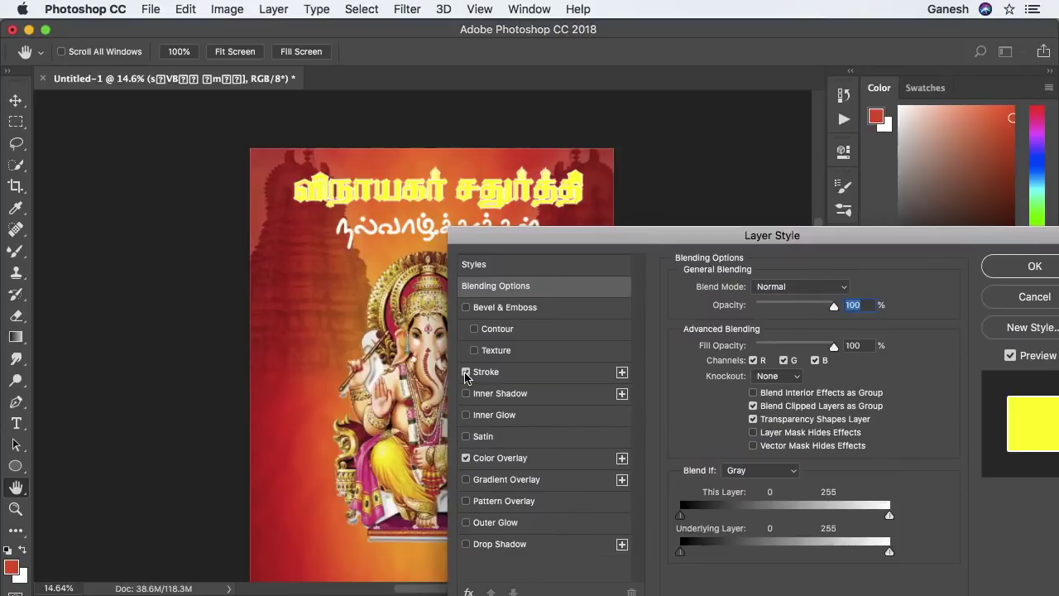
{"action": "left_click", "coordinate": [713, 410]}
{"action": "left_click_drag", "start_coordinate": [356, 335], "coordinate": [319, 374]}
{"action": "left_click", "coordinate": [694, 156]}
{"action": "left_click_drag", "start_coordinate": [739, 285], "coordinate": [749, 294]}
{"action": "left_click_drag", "start_coordinate": [812, 341], "coordinate": [796, 340]}
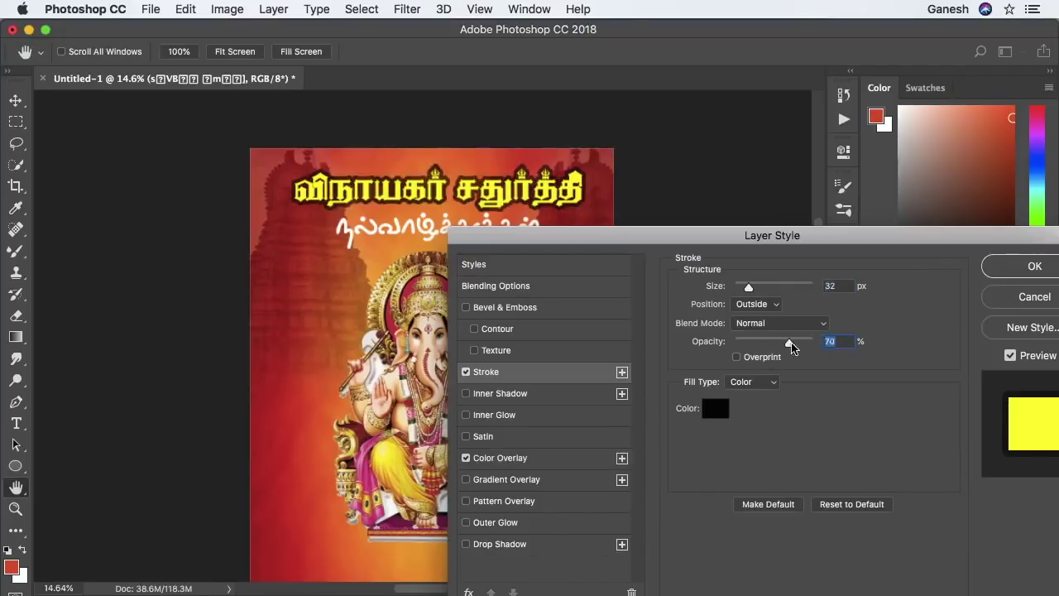
{"action": "left_click", "coordinate": [998, 272]}
- Give the second line "நல்வாழ்த்துக்கள்" a black outside stroke of 21 px at 80% opacity
{"action": "left_click", "coordinate": [1041, 503]}
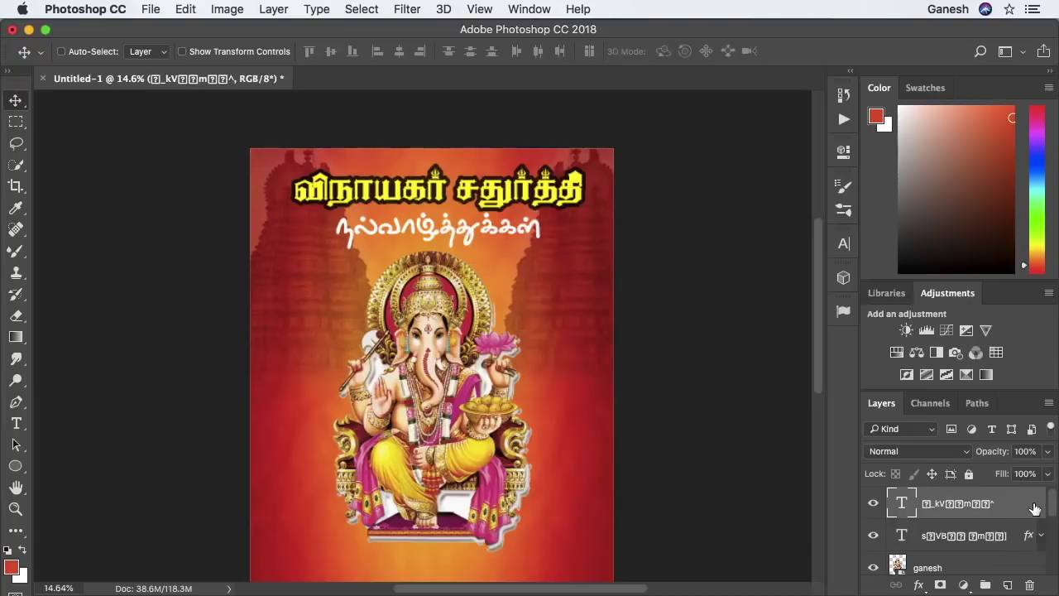
{"action": "double_click", "coordinate": [1035, 507]}
{"action": "left_click_drag", "start_coordinate": [458, 99], "coordinate": [815, 206]}
{"action": "left_click", "coordinate": [581, 339]}
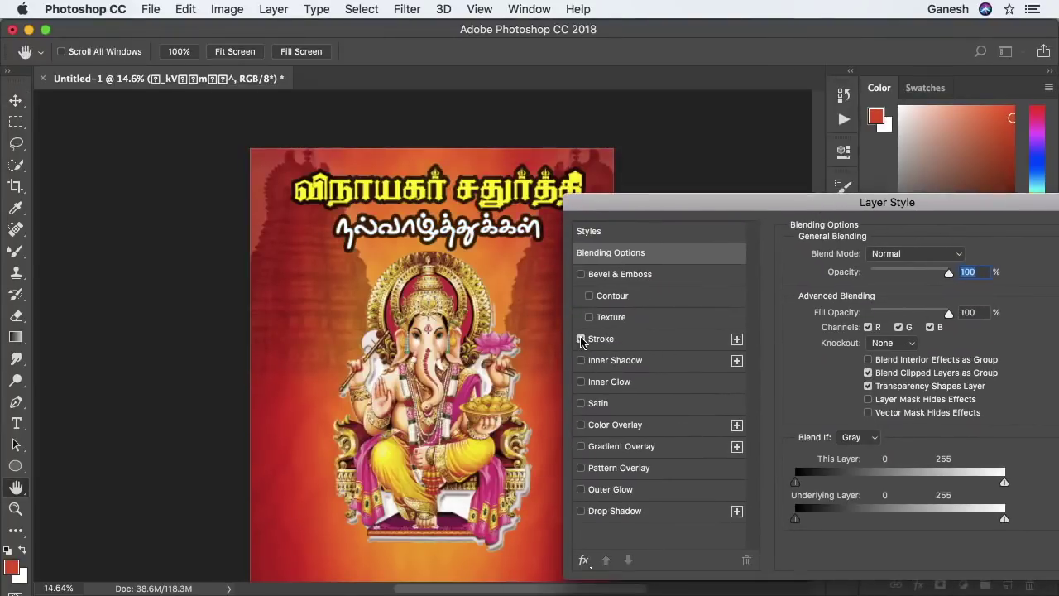
{"action": "left_click", "coordinate": [581, 339]}
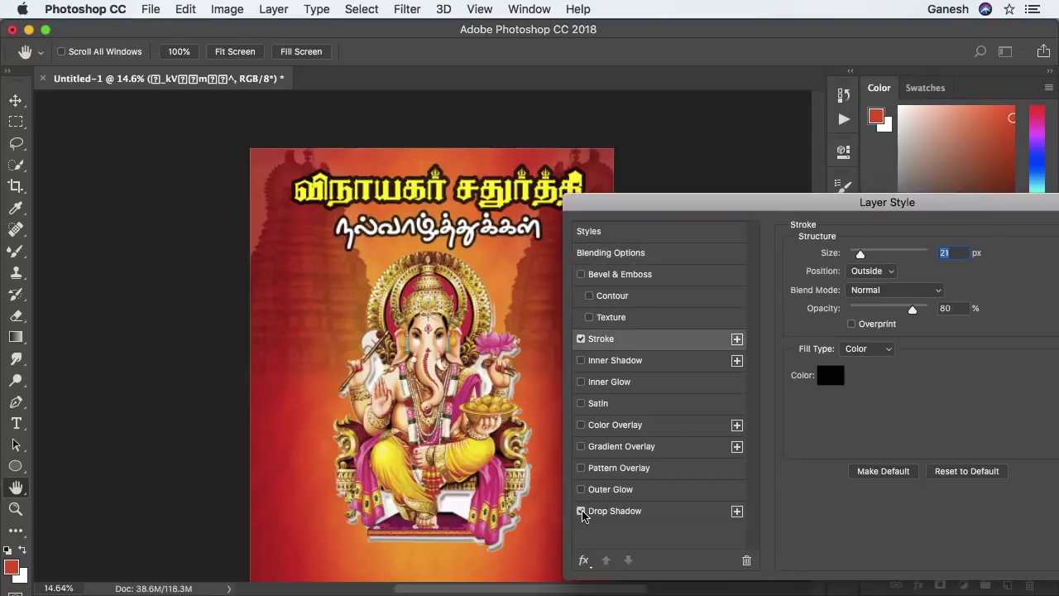
- Add a black drop shadow to the second line with 49% opacity and a size of 51 px
{"action": "left_click", "coordinate": [582, 512]}
{"action": "left_click_drag", "start_coordinate": [907, 277], "coordinate": [887, 282]}
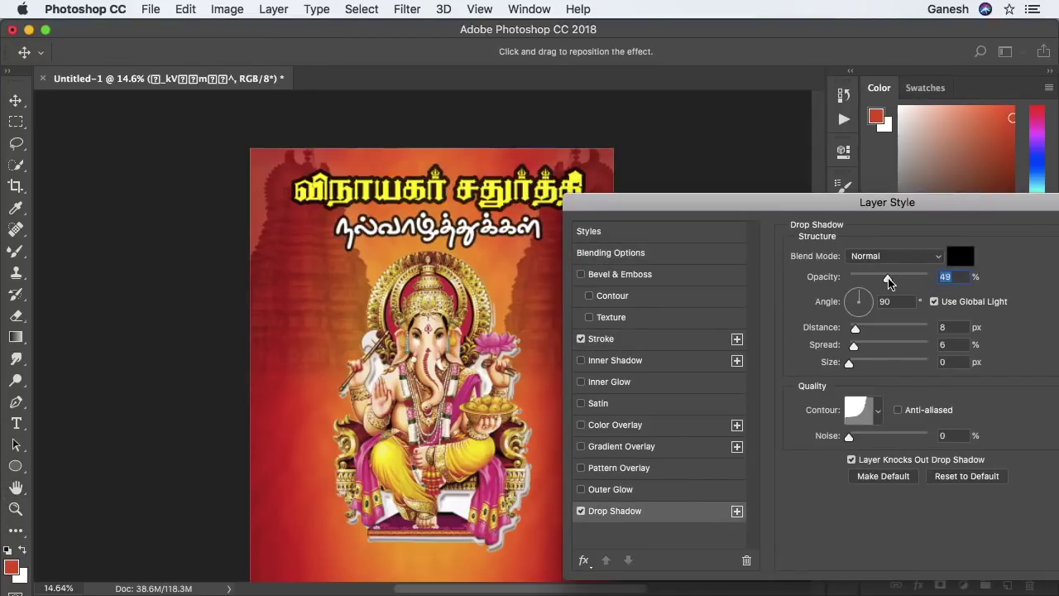
{"action": "left_click_drag", "start_coordinate": [849, 362], "coordinate": [868, 363]}
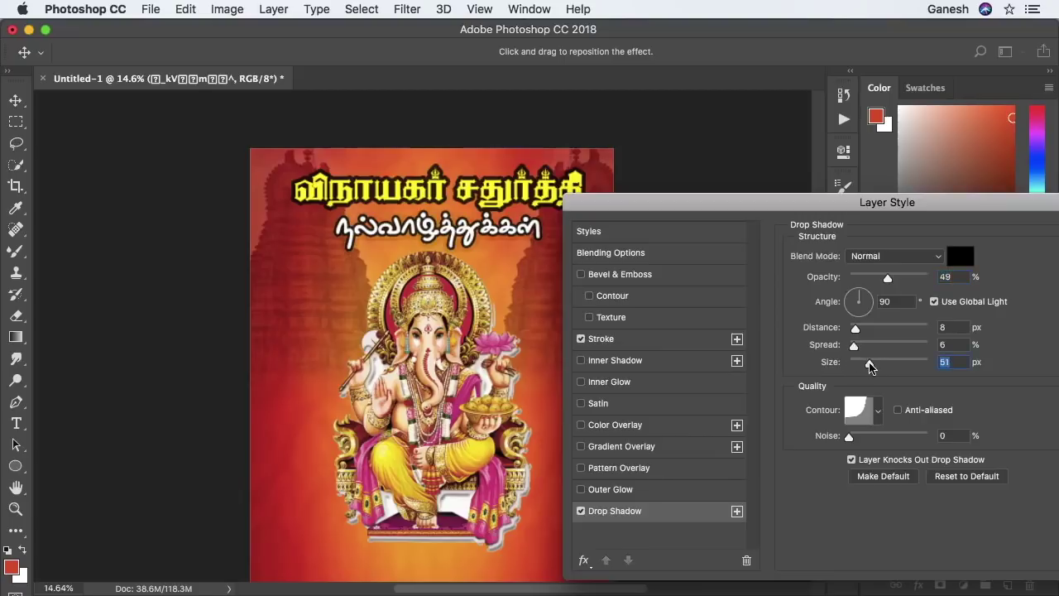
{"action": "left_click_drag", "start_coordinate": [877, 202], "coordinate": [733, 179]}
{"action": "left_click", "coordinate": [970, 212]}
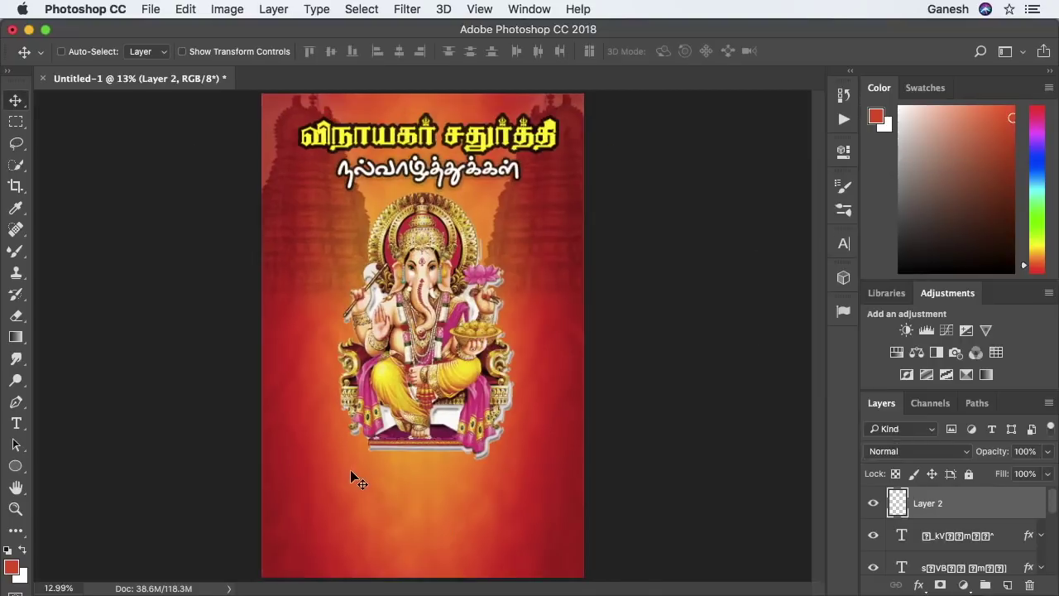
- Draw an upright rectangle on Layer 2 in the poster's lower-left area, fill it white and shift it slightly left
{"action": "key", "text": "m"}
{"action": "scroll", "coordinate": [356, 480], "scroll_direction": "up", "scroll_amount": 2}
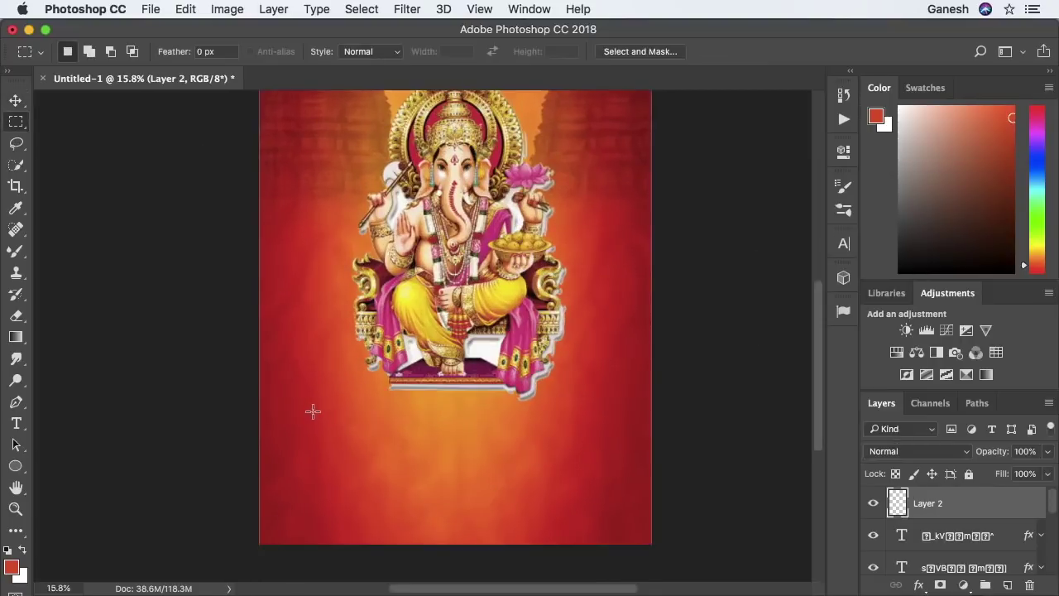
{"action": "left_click_drag", "start_coordinate": [313, 411], "coordinate": [391, 511]}
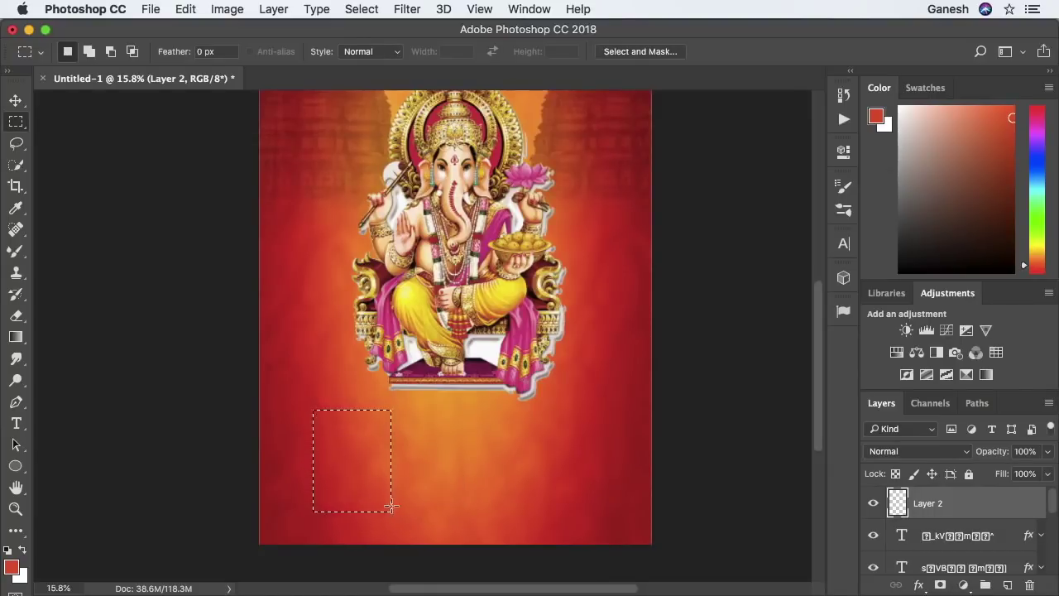
{"action": "left_click", "coordinate": [22, 549]}
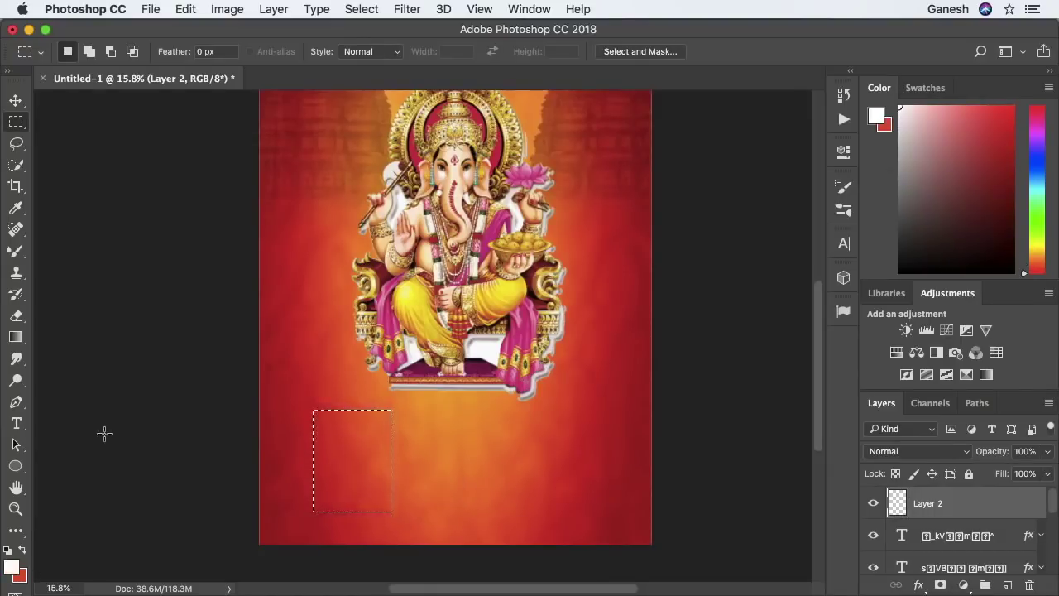
{"action": "key", "text": "alt+BackSpace"}
{"action": "left_click", "coordinate": [15, 100]}
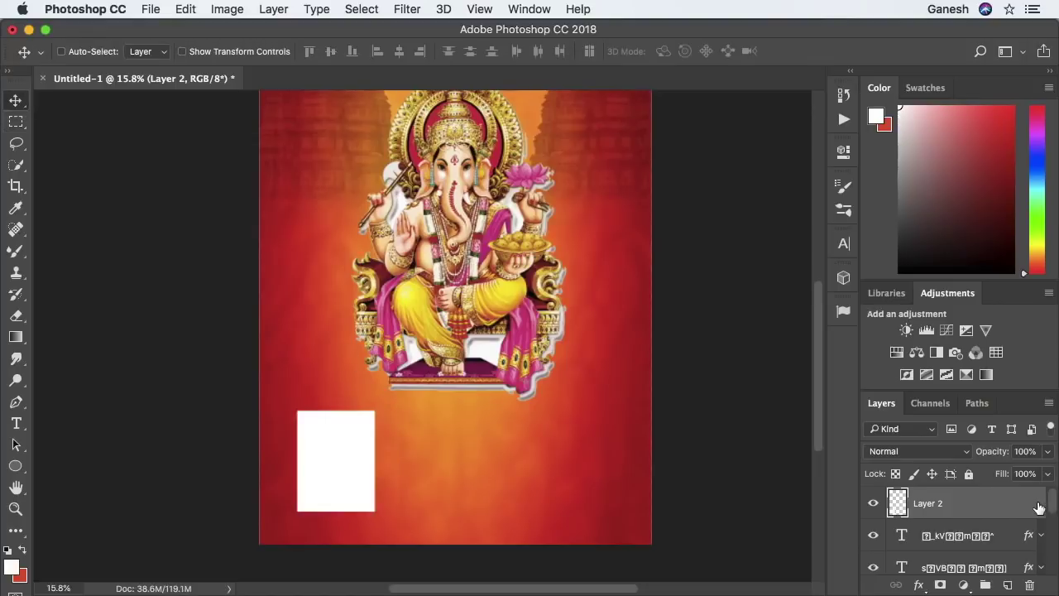
- Outline the white rectangle with a blue (#0687ff) outside stroke of 27 px at 80% opacity
{"action": "double_click", "coordinate": [1039, 507]}
{"action": "left_click_drag", "start_coordinate": [376, 94], "coordinate": [386, 99]}
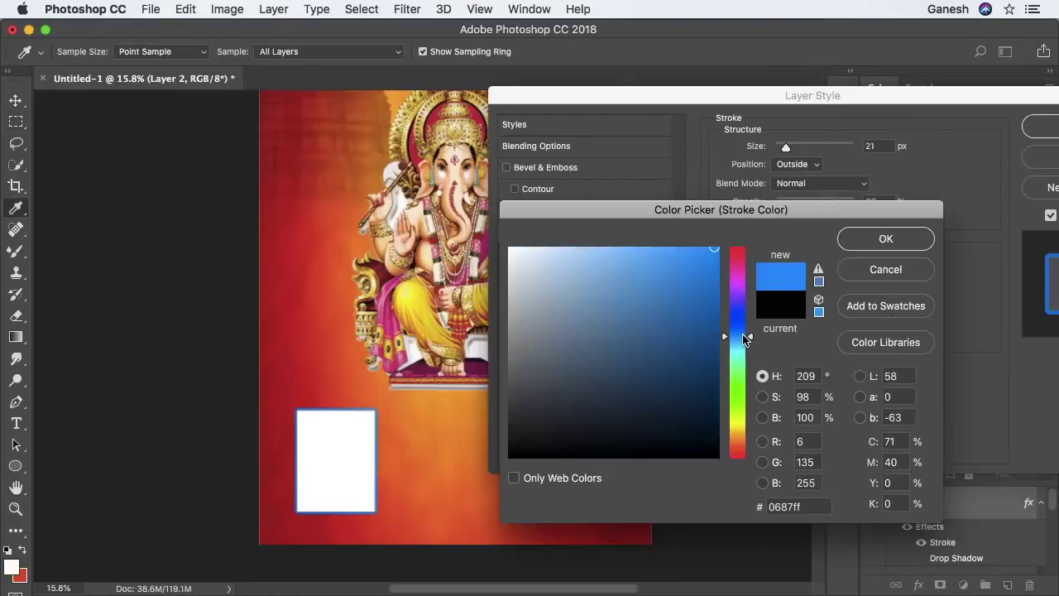
{"action": "left_click", "coordinate": [865, 239]}
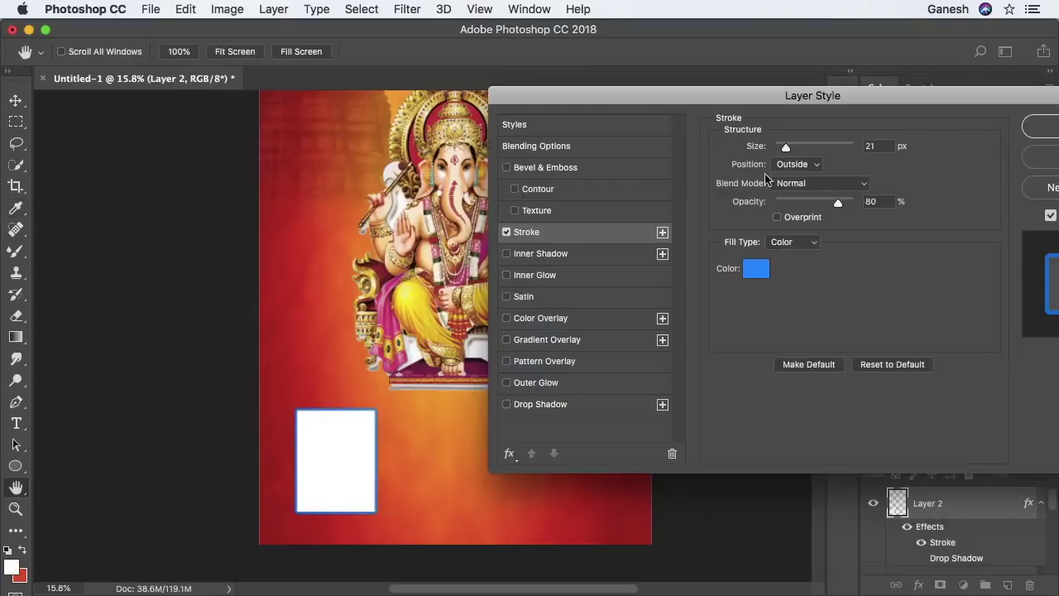
{"action": "left_click_drag", "start_coordinate": [786, 148], "coordinate": [789, 151]}
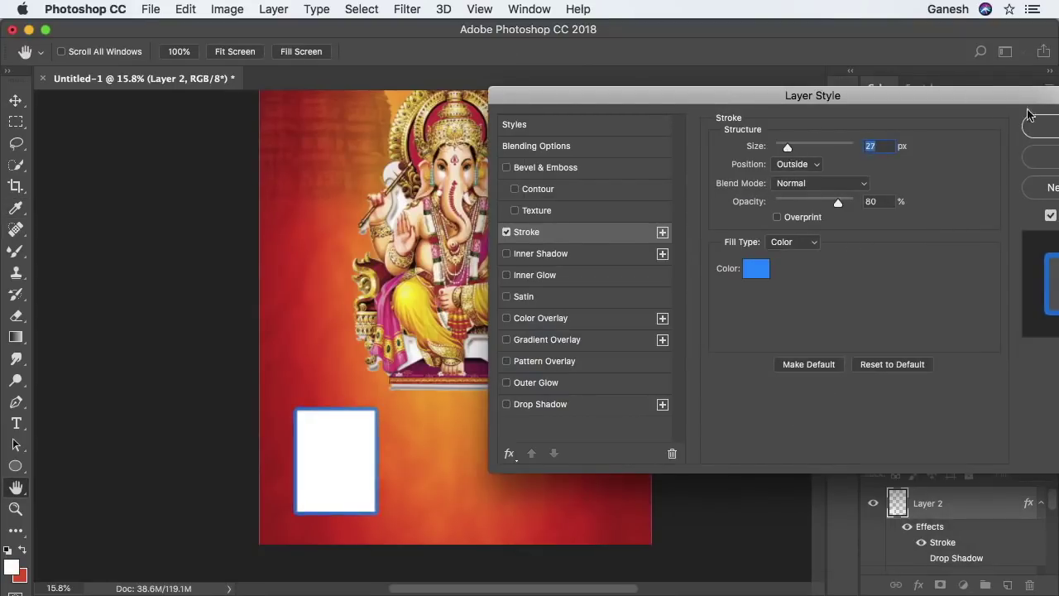
{"action": "left_click", "coordinate": [1040, 125]}
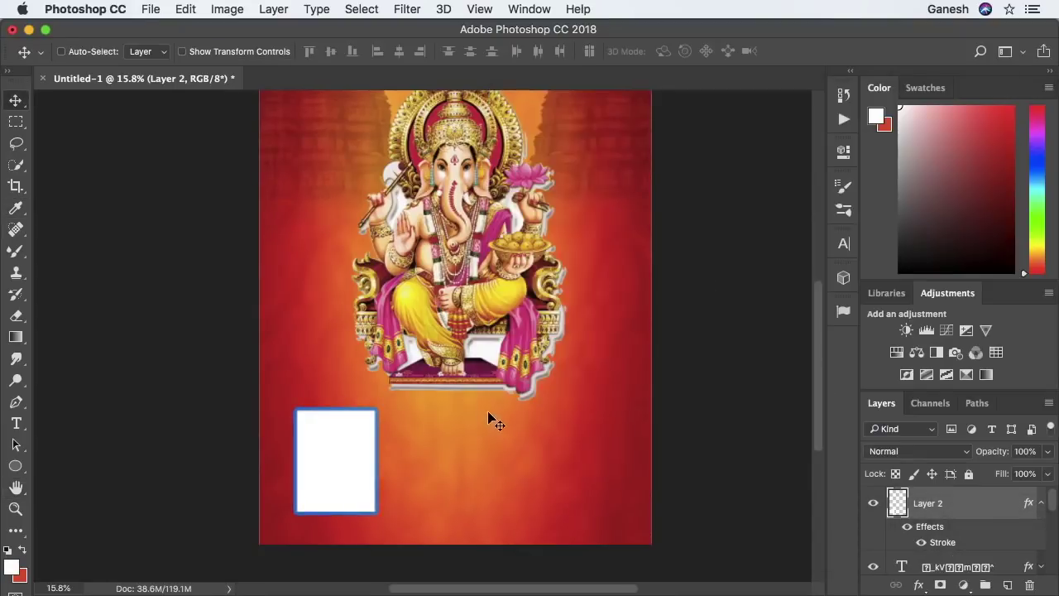
- Duplicate the blue-framed white box three times to form a row of four along the poster's bottom
{"action": "key", "text": "super+t"}
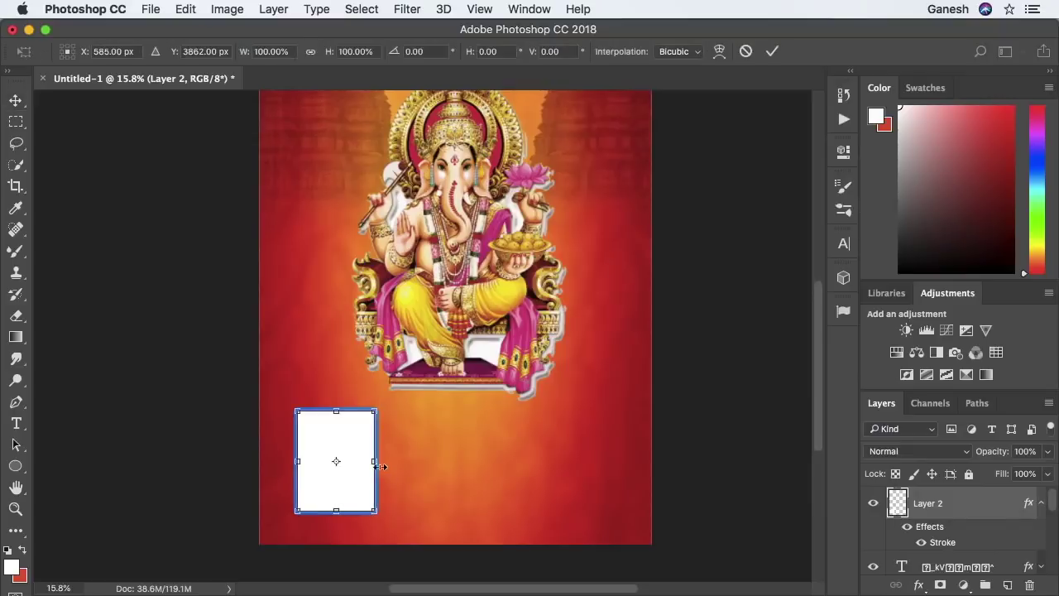
{"action": "left_click_drag", "start_coordinate": [379, 461], "coordinate": [611, 470]}
{"action": "key", "text": "Return"}
- Select all four framed boxes and scale them together to about 92.5% so the row fits inside the poster
{"action": "left_click", "coordinate": [964, 538], "text": "shift"}
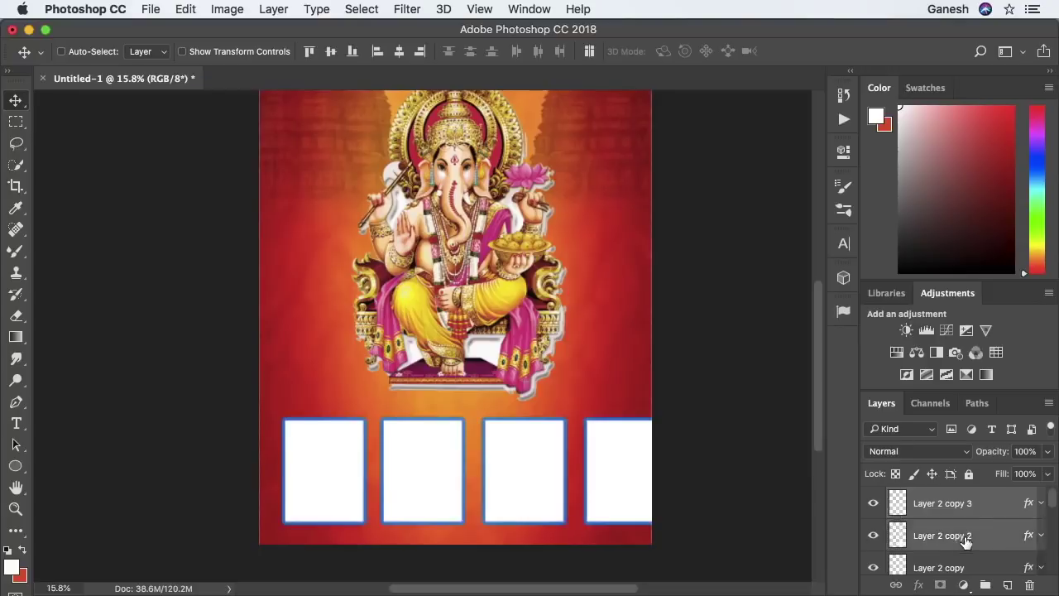
{"action": "scroll", "coordinate": [962, 538], "scroll_direction": "down", "scroll_amount": 1}
{"action": "left_click", "coordinate": [955, 538], "text": "super"}
{"action": "scroll", "coordinate": [955, 538], "scroll_direction": "down", "scroll_amount": 1}
{"action": "left_click", "coordinate": [955, 537], "text": "super"}
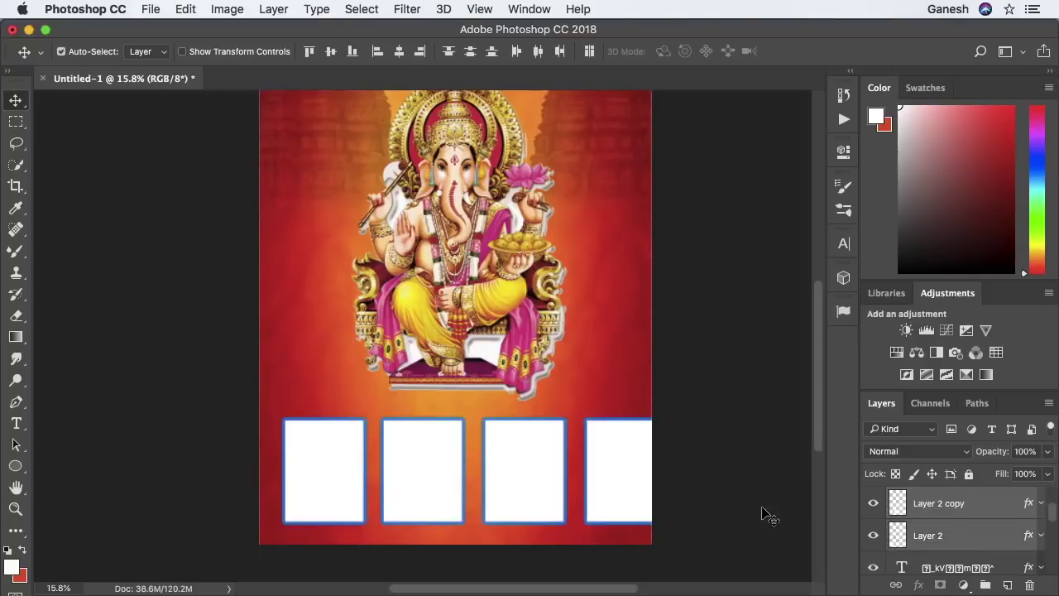
{"action": "key", "text": "super+t"}
{"action": "left_click_drag", "start_coordinate": [667, 515], "coordinate": [642, 516], "text": "shift"}
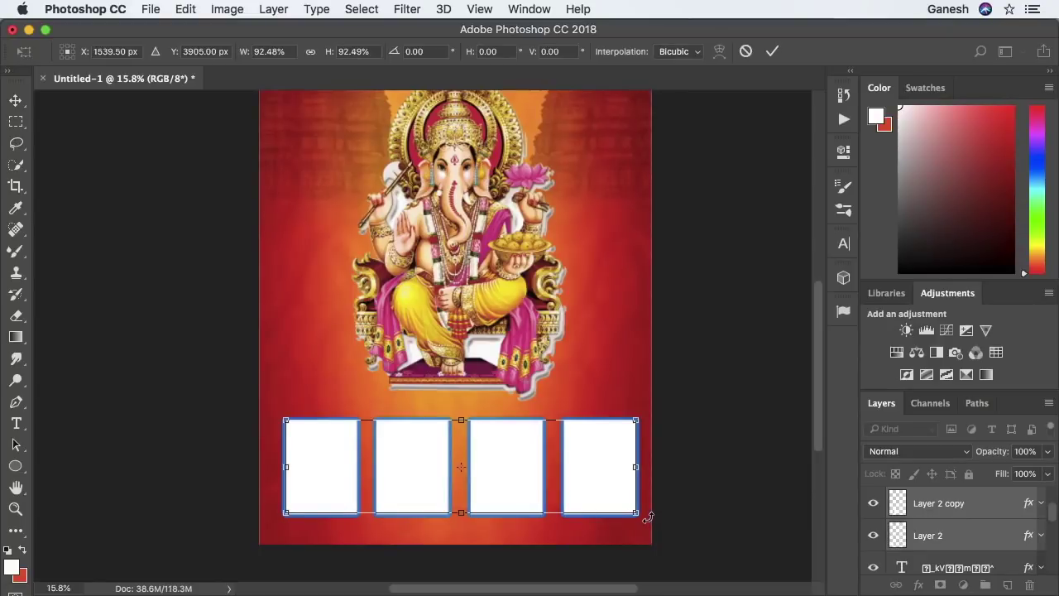
{"action": "key", "text": "Return"}
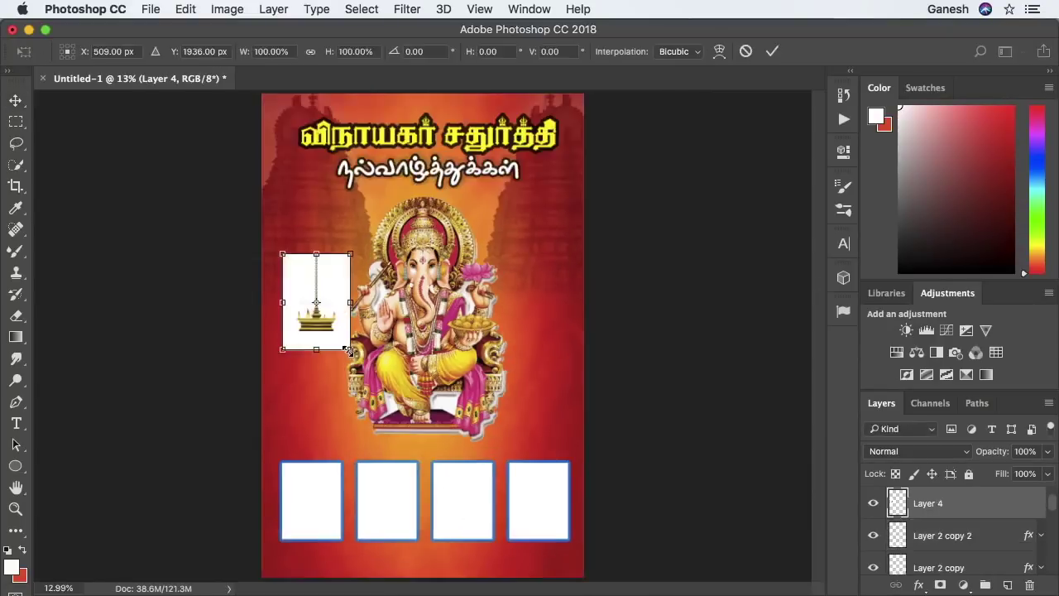
- Enlarge the hanging oil lamp image and move it to the poster's left edge beside Ganesh
{"action": "left_click_drag", "start_coordinate": [326, 342], "coordinate": [406, 438]}
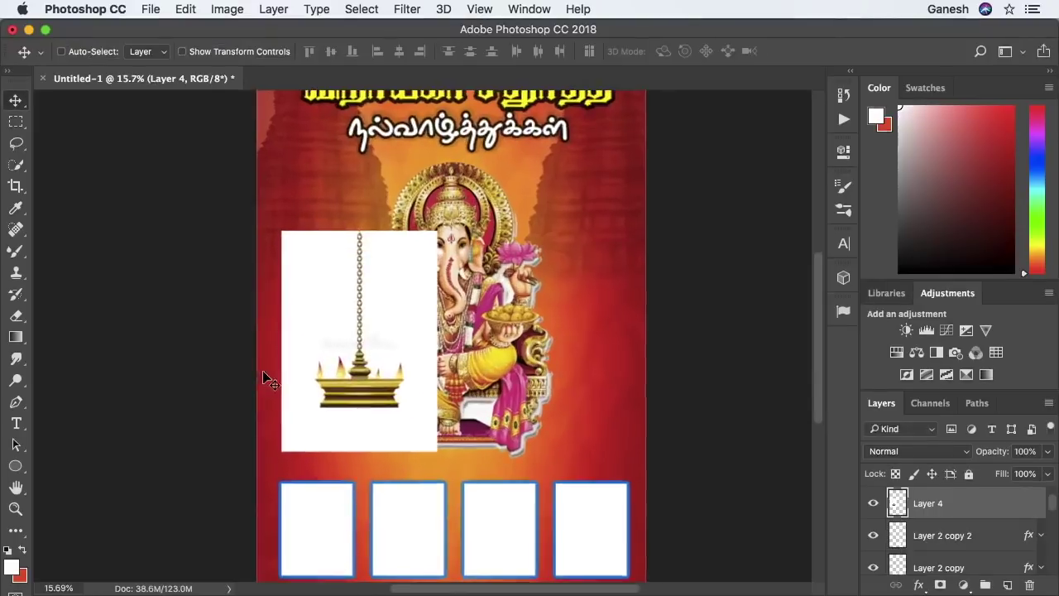
{"action": "scroll", "coordinate": [352, 384], "scroll_direction": "down", "scroll_amount": 1}
{"action": "left_click_drag", "start_coordinate": [352, 385], "coordinate": [318, 369]}
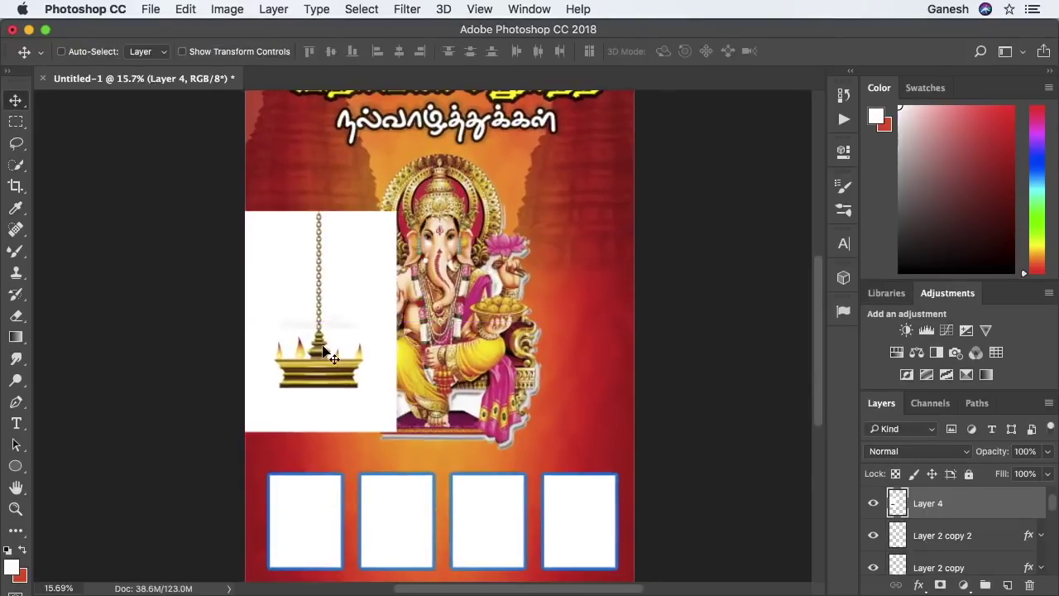
- Scale down the hanging lamp image and erase its white background with the Magic Eraser at tolerance 32
{"action": "key", "text": "Tab"}
{"action": "scroll", "coordinate": [491, 307], "scroll_direction": "up", "scroll_amount": 2}
{"action": "key", "text": "super+t"}
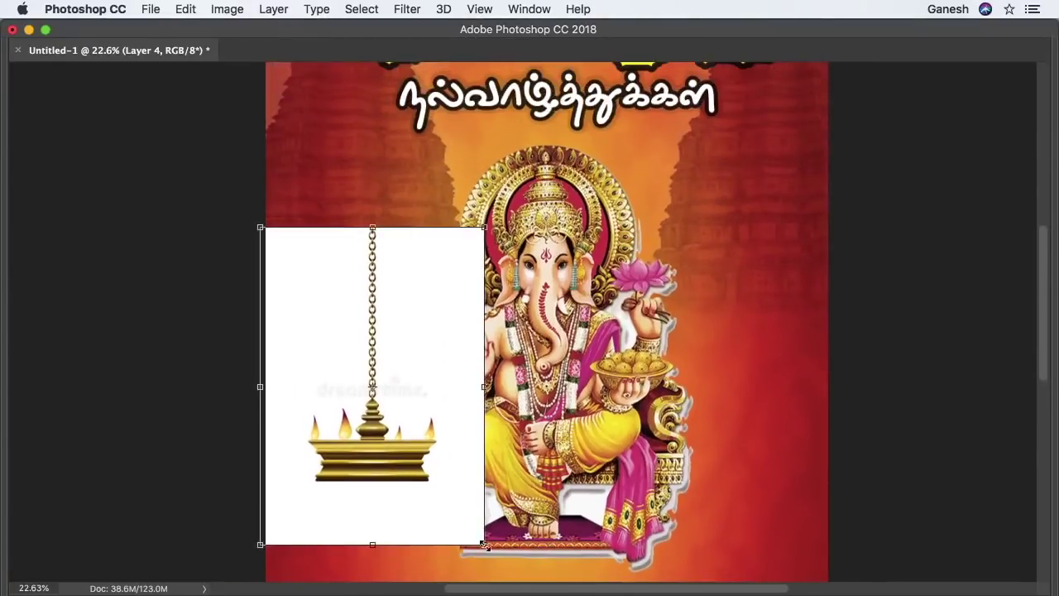
{"action": "mouse_move", "coordinate": [485, 546]}
{"action": "left_mouse_down"}
{"action": "mouse_move", "coordinate": [414, 441]}
{"action": "mouse_move", "coordinate": [402, 449]}
{"action": "left_mouse_up"}
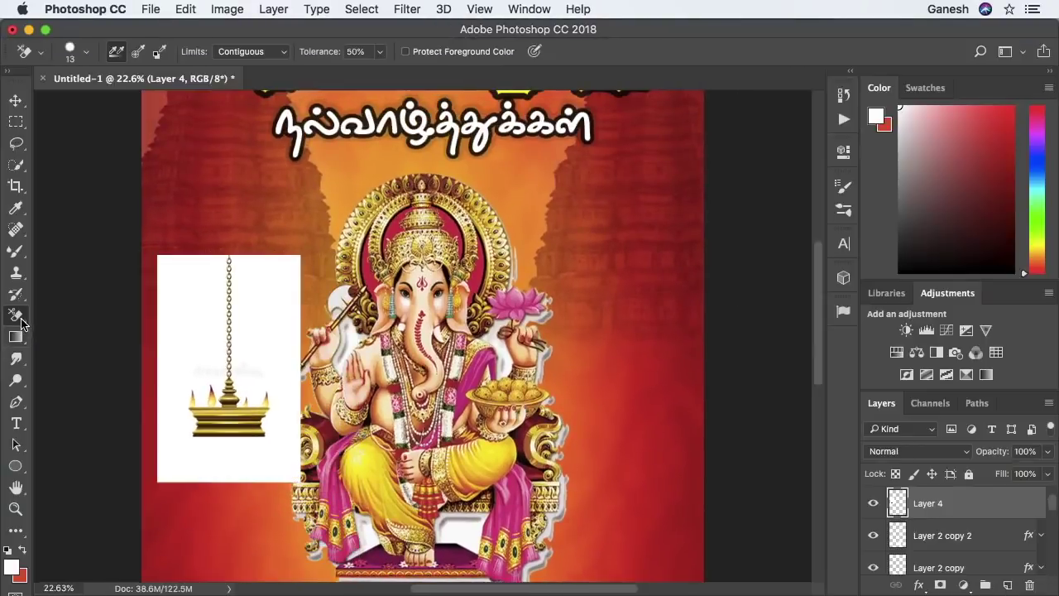
{"action": "left_click_drag", "start_coordinate": [21, 321], "coordinate": [91, 337]}
{"action": "left_click", "coordinate": [189, 301]}
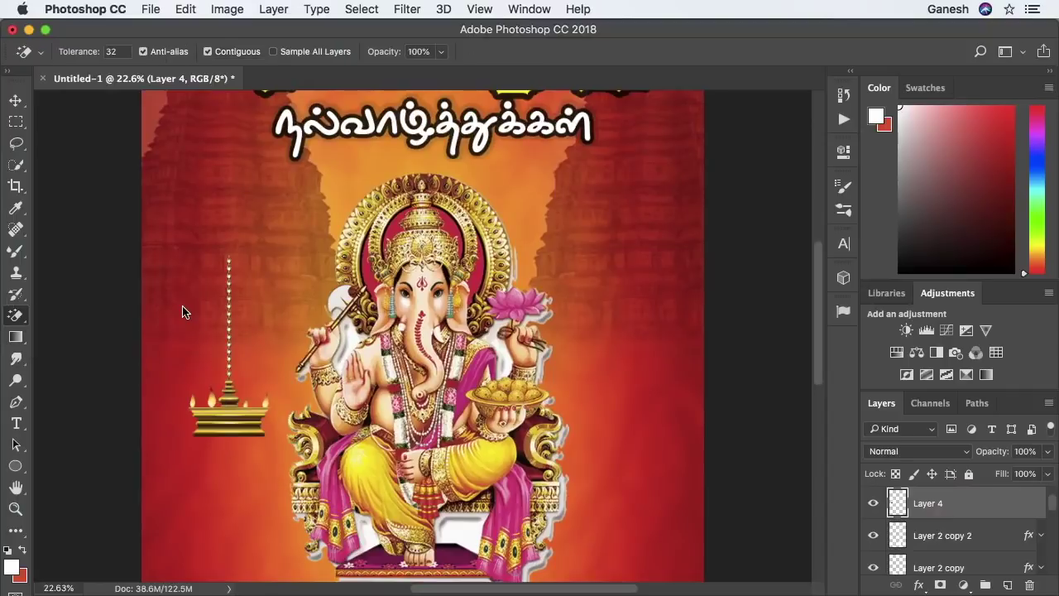
- Enlarge the cut-out lamp and position it in the open red area beside Ganesh near the poster's left edge
{"action": "key", "text": "v"}
{"action": "scroll", "coordinate": [150, 321], "scroll_direction": "down", "scroll_amount": 4}
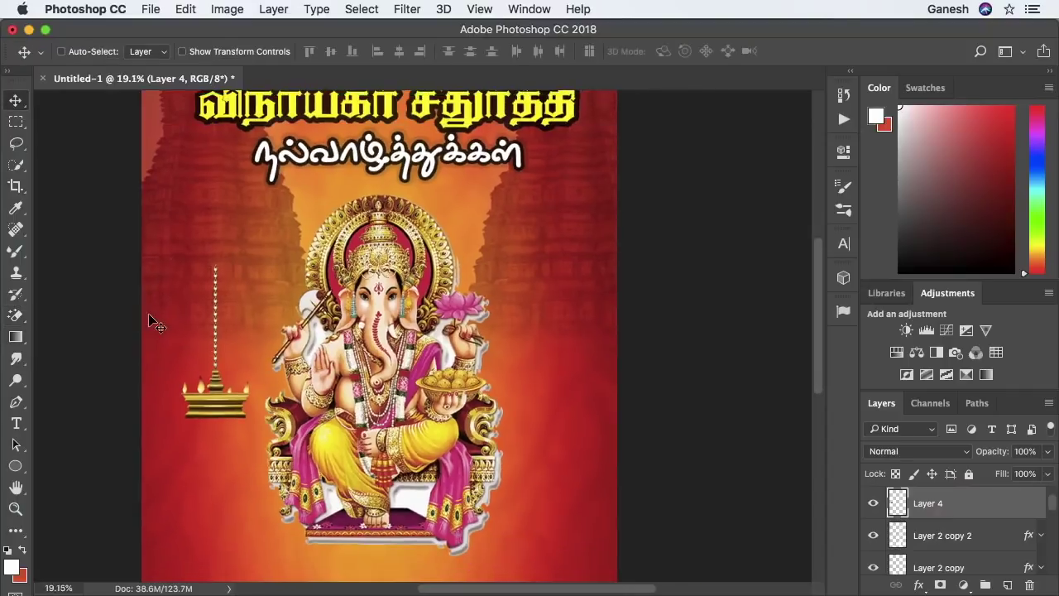
{"action": "key", "text": "super+t"}
{"action": "mouse_move", "coordinate": [234, 402]}
{"action": "left_mouse_down"}
{"action": "mouse_move", "coordinate": [252, 440]}
{"action": "mouse_move", "coordinate": [202, 404]}
{"action": "left_mouse_up"}
{"action": "key", "text": "Return"}
- Fade the upper end of the lamp's chain using the Eraser with a 400 px brush at 66% opacity and 16% flow
{"action": "left_click", "coordinate": [18, 317]}
{"action": "left_click", "coordinate": [19, 317], "text": "alt"}
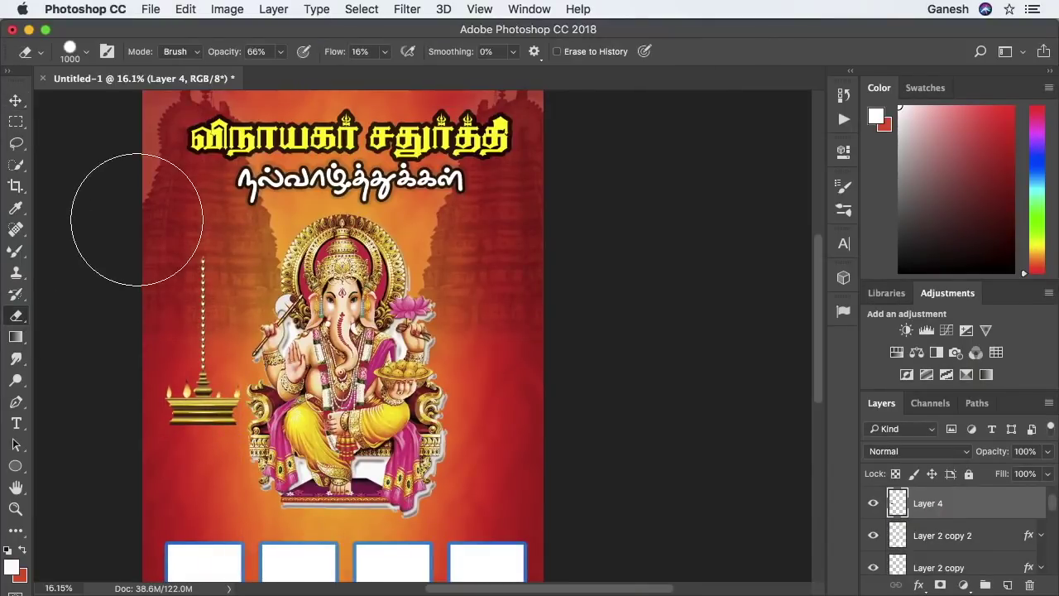
{"action": "key", "text": "bracketleft"}
{"action": "key", "text": "bracketleft"}
{"action": "key", "text": "bracketleft"}
{"action": "key", "text": "bracketleft"}
{"action": "key", "text": "bracketleft"}
{"action": "key", "text": "bracketleft"}
{"action": "key", "text": "bracketleft"}
{"action": "key", "text": "bracketleft"}
{"action": "key", "text": "v"}
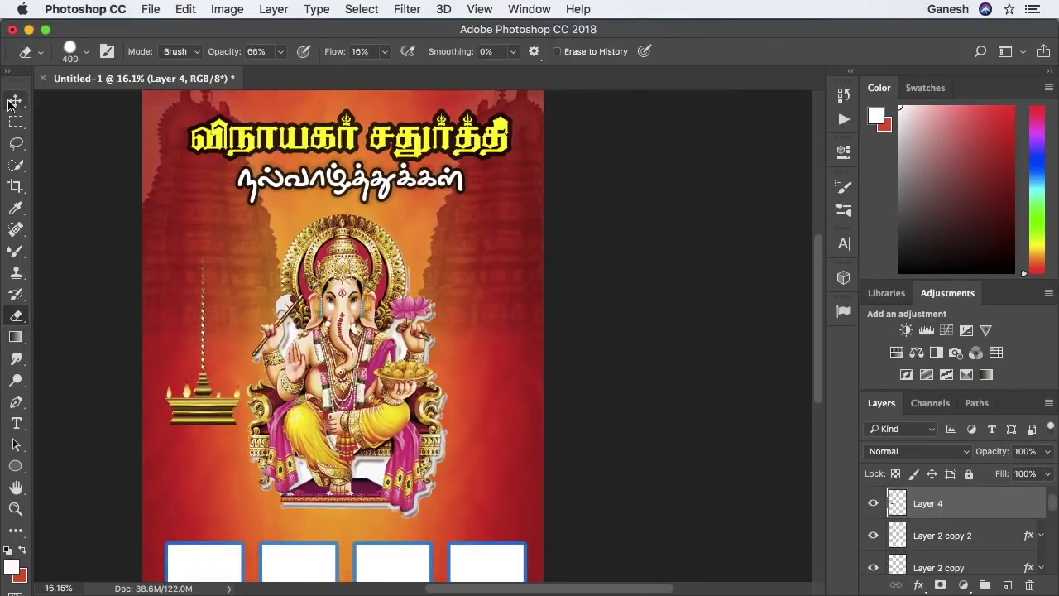
- Duplicate the hanging lamp to the opposite side of Ganesh and link the two lamp layers
{"action": "left_click_drag", "start_coordinate": [186, 418], "coordinate": [487, 424]}
{"action": "key", "text": "super+0"}
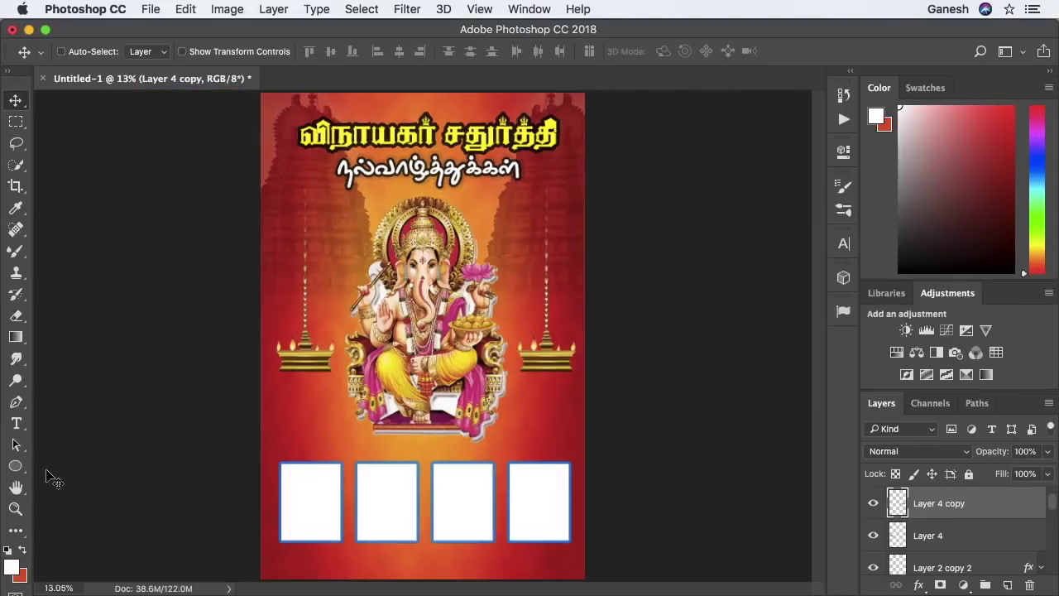
{"action": "scroll", "coordinate": [47, 476], "scroll_direction": "up", "scroll_amount": 4}
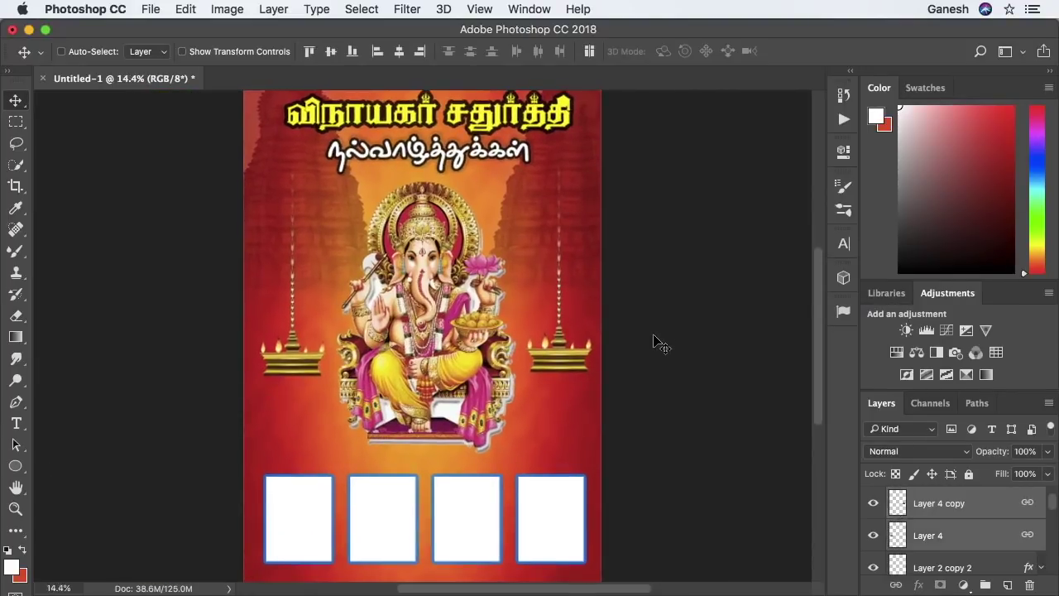
- Shift both hanging lamps to a yellower, greener gold with Hue/Saturation
{"action": "key", "text": "super+u"}
{"action": "left_click_drag", "start_coordinate": [249, 321], "coordinate": [260, 328]}
{"action": "left_click", "coordinate": [418, 237]}
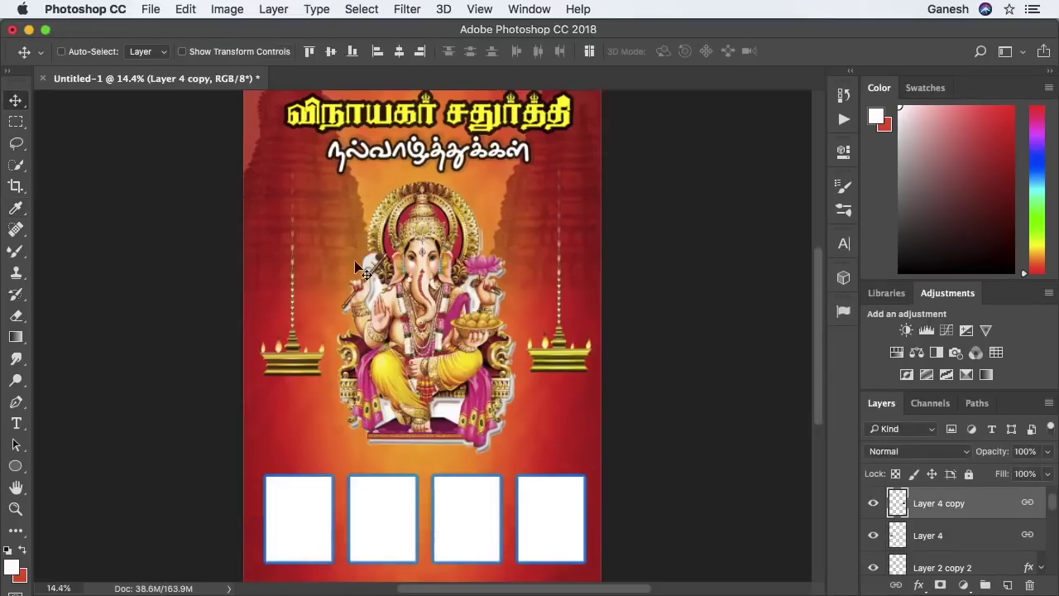
- Move the row of four blue-framed boxes up closer to Ganesh's throne
{"action": "left_click", "coordinate": [959, 567]}
{"action": "scroll", "coordinate": [489, 474], "scroll_direction": "down", "scroll_amount": 2}
{"action": "scroll", "coordinate": [489, 474], "scroll_direction": "up", "scroll_amount": 5}
{"action": "left_click_drag", "start_coordinate": [480, 479], "coordinate": [500, 320]}
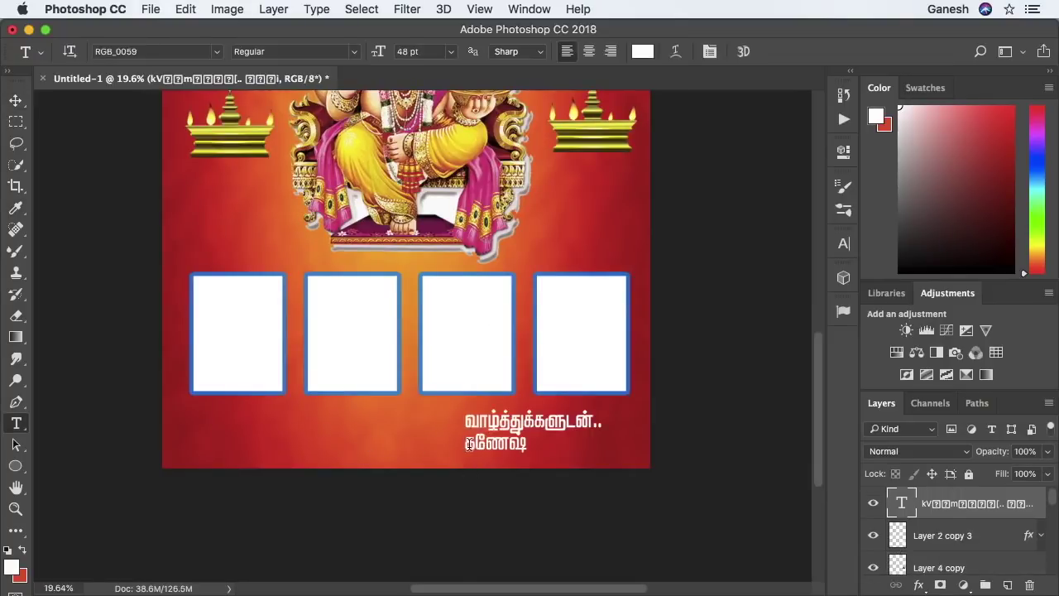
- Change the font of the name line in the closing greeting text to RGB_0005 Regular
{"action": "left_click_drag", "start_coordinate": [467, 445], "coordinate": [530, 444]}
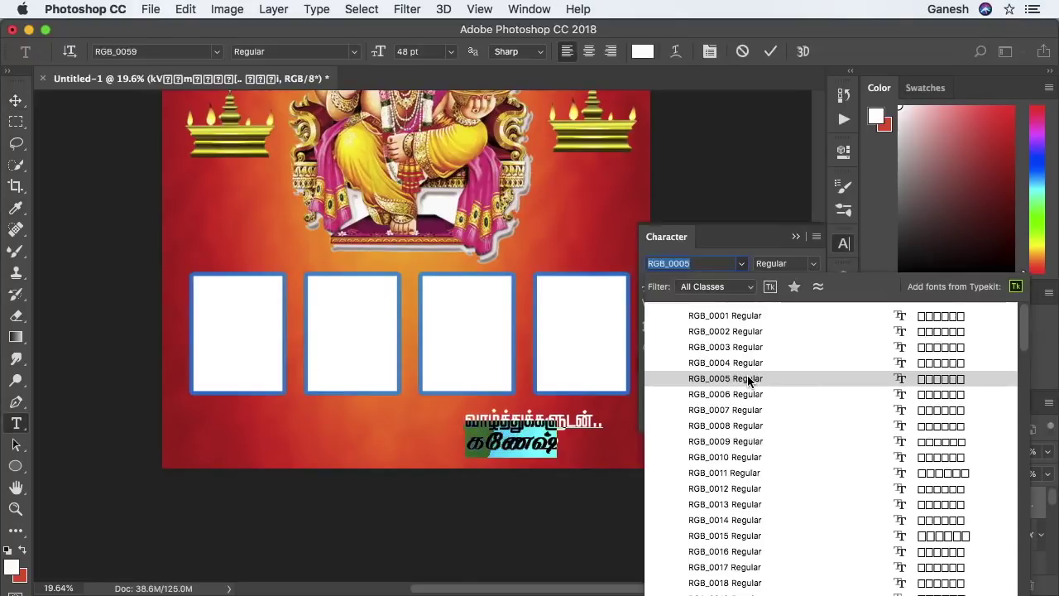
{"action": "left_click", "coordinate": [749, 382]}
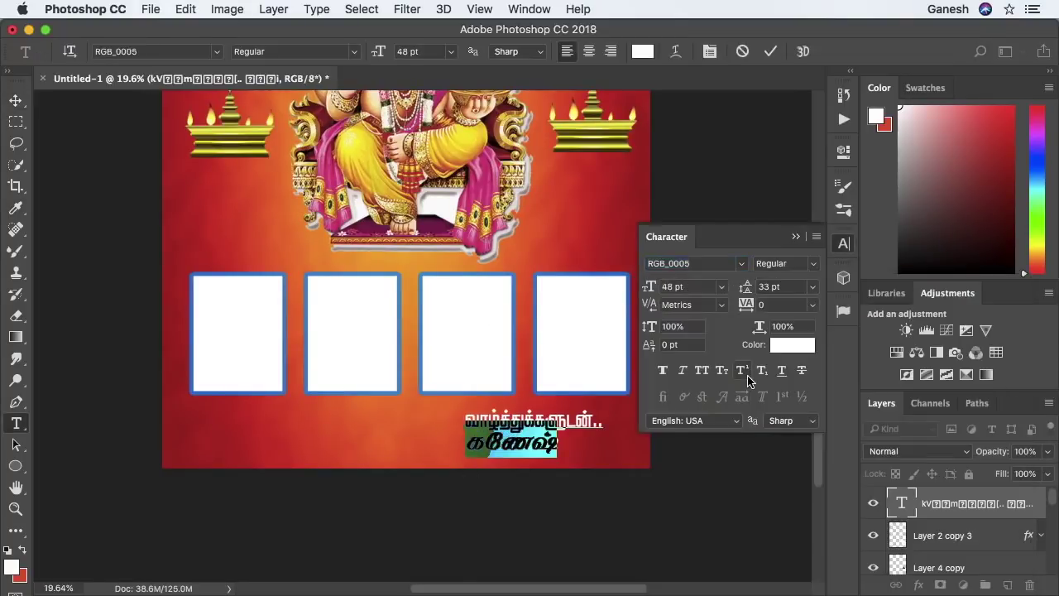
{"action": "left_click", "coordinate": [795, 238]}
- Centre the name beneath "வாழ்த்துக்களுடன்.." and move the text block right until it lines up with the last frame's edge
{"action": "left_click", "coordinate": [526, 448]}
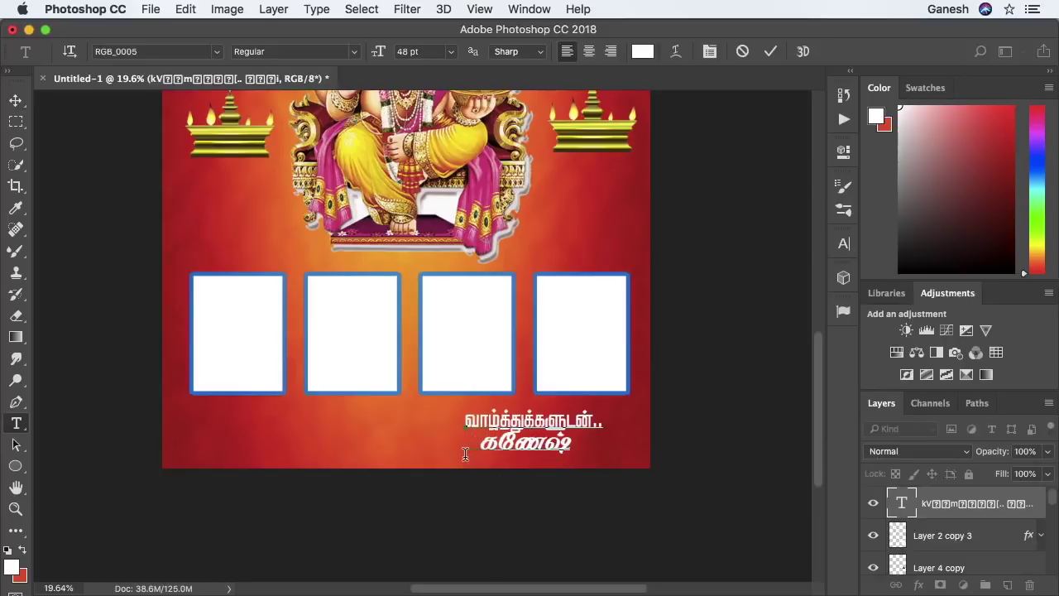
{"action": "left_click", "coordinate": [16, 100]}
{"action": "left_click_drag", "start_coordinate": [519, 424], "coordinate": [546, 426]}
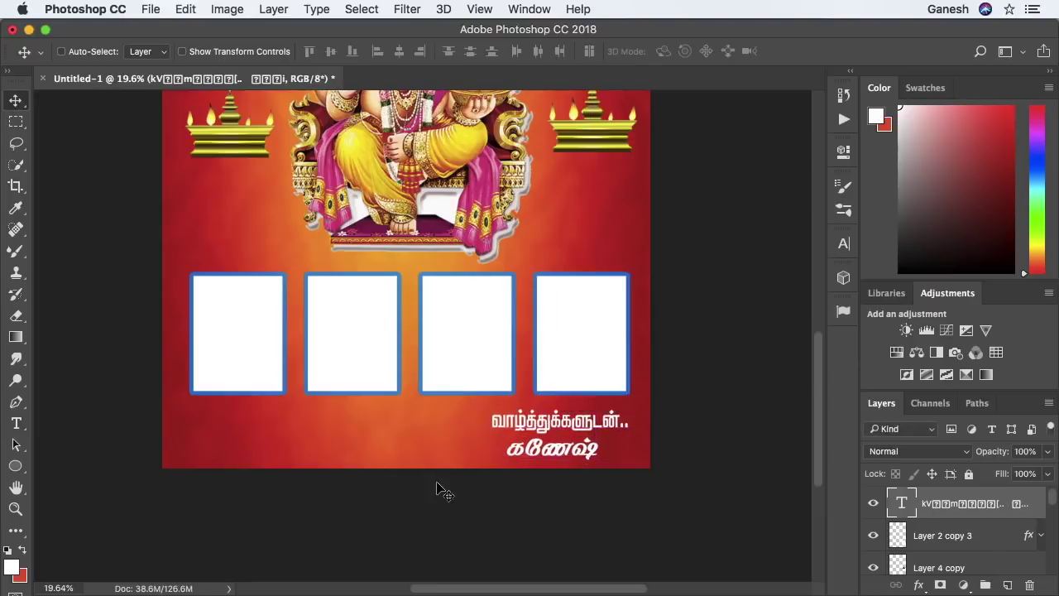
- Outline the closing greeting text with a black outside stroke of 21 px at 98% opacity
{"action": "scroll", "coordinate": [437, 483], "scroll_direction": "up", "scroll_amount": 1}
{"action": "double_click", "coordinate": [1037, 517]}
{"action": "left_click", "coordinate": [434, 304]}
{"action": "mouse_move", "coordinate": [726, 168]}
{"action": "left_mouse_down"}
{"action": "mouse_move", "coordinate": [785, 42]}
{"action": "mouse_move", "coordinate": [743, 23]}
{"action": "left_mouse_up"}
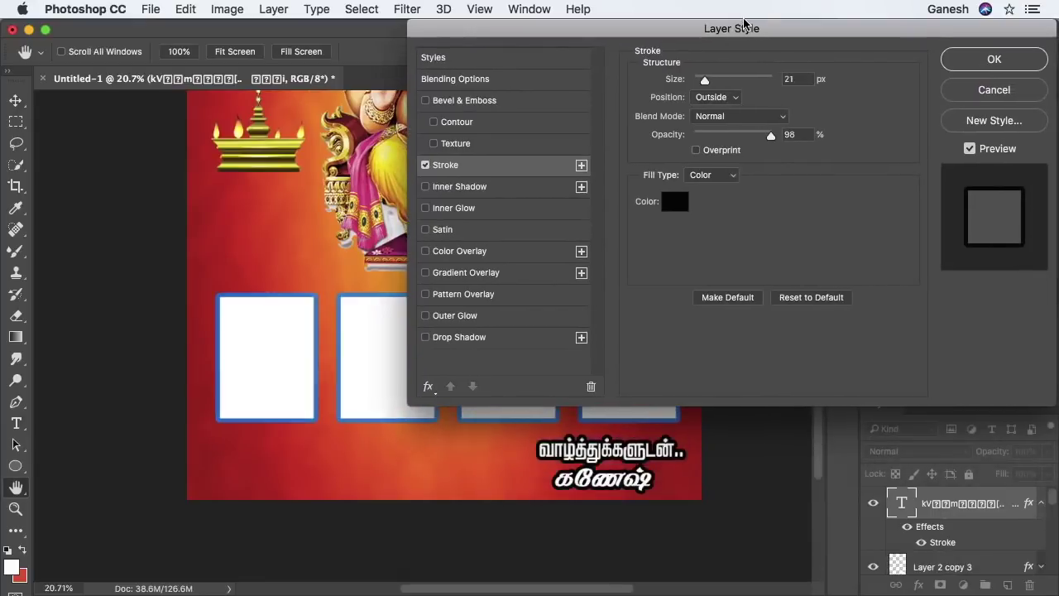
{"action": "left_click", "coordinate": [994, 60]}
- Collapse the closing greeting layer's effects list and select the framed box layer Layer 2 copy 3
{"action": "scroll", "coordinate": [662, 308], "scroll_direction": "down", "scroll_amount": 2}
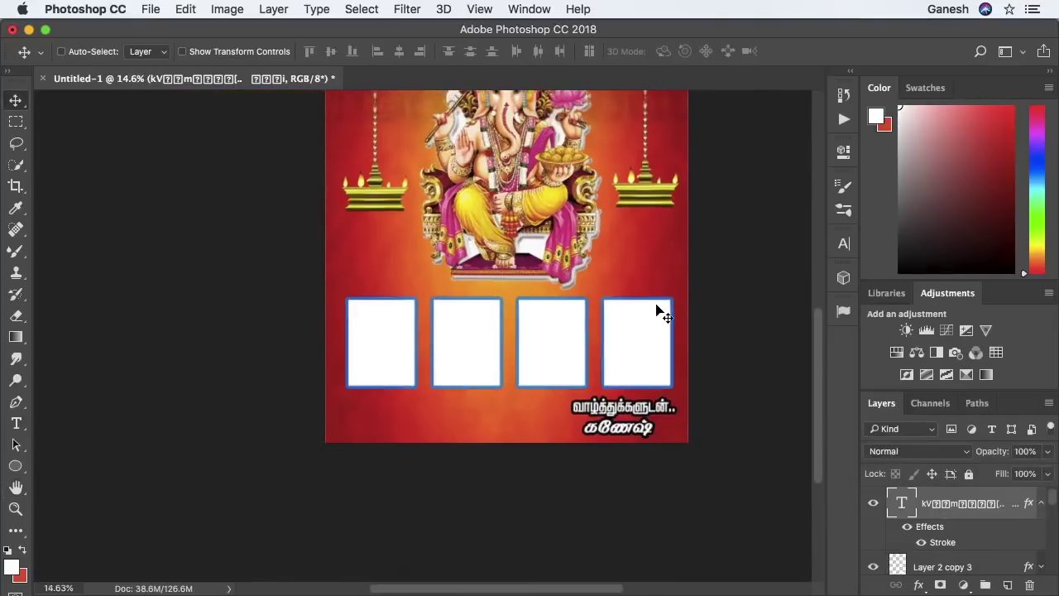
{"action": "scroll", "coordinate": [661, 312], "scroll_direction": "down", "scroll_amount": 1}
{"action": "scroll", "coordinate": [273, 447], "scroll_direction": "up", "scroll_amount": 2}
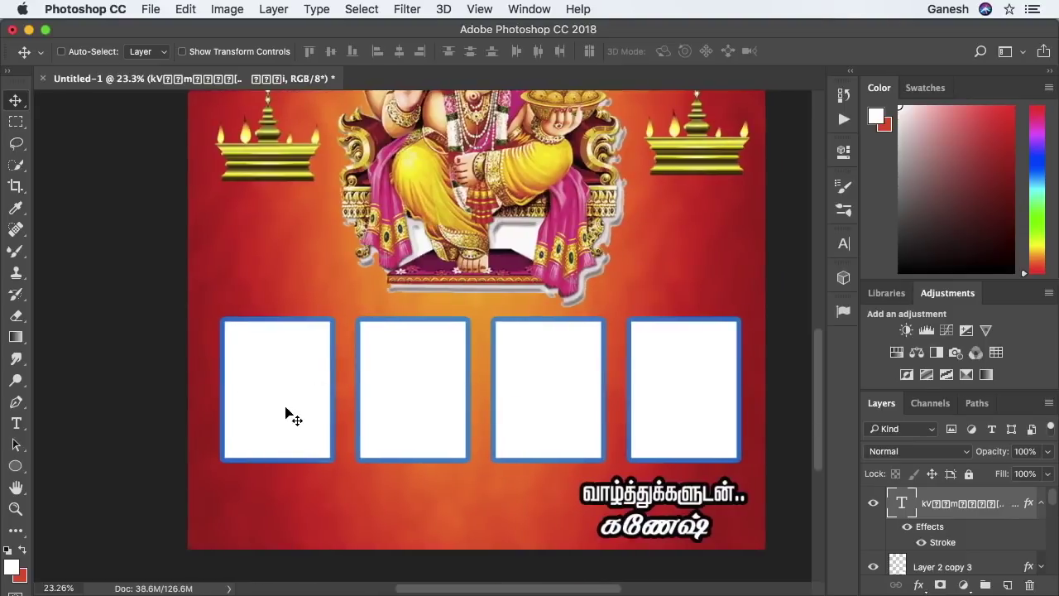
{"action": "left_click", "coordinate": [1041, 505]}
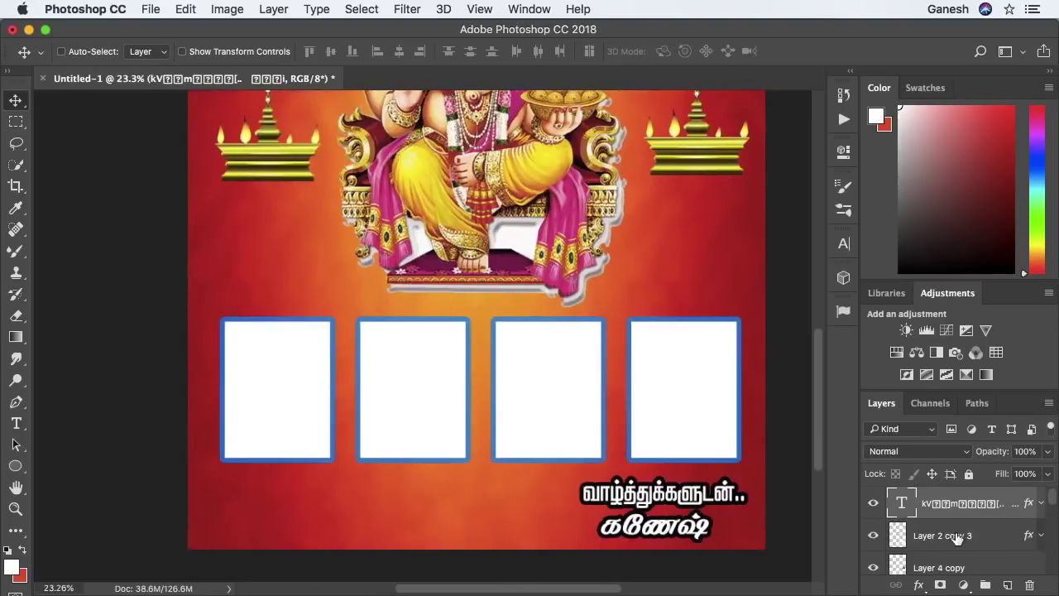
{"action": "left_click", "coordinate": [957, 538]}
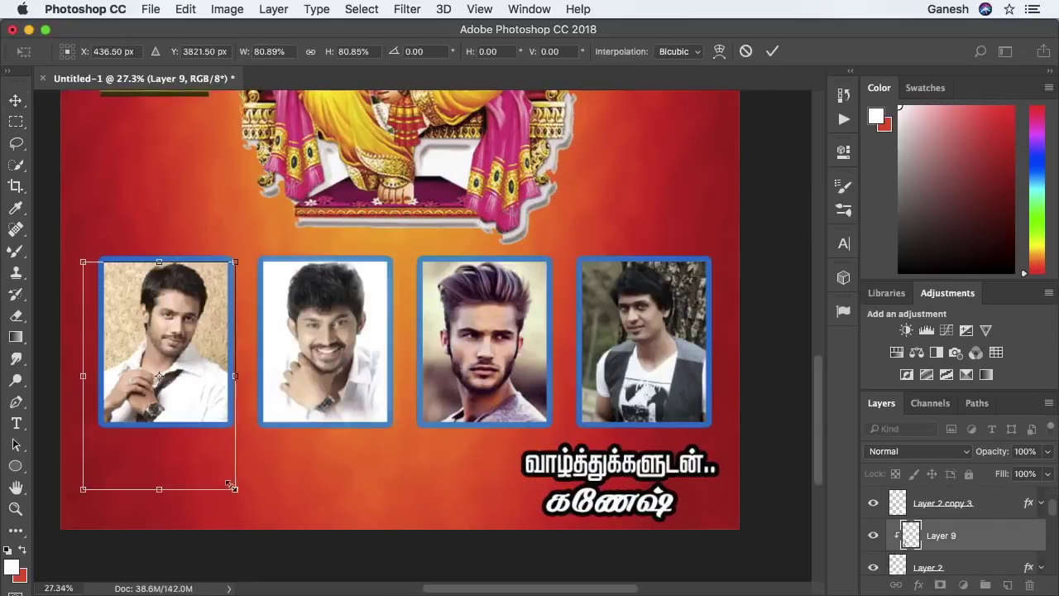
- Scale the first portrait photo to about 70% and position it to fill the leftmost blue frame
{"action": "left_click_drag", "start_coordinate": [235, 490], "coordinate": [218, 454]}
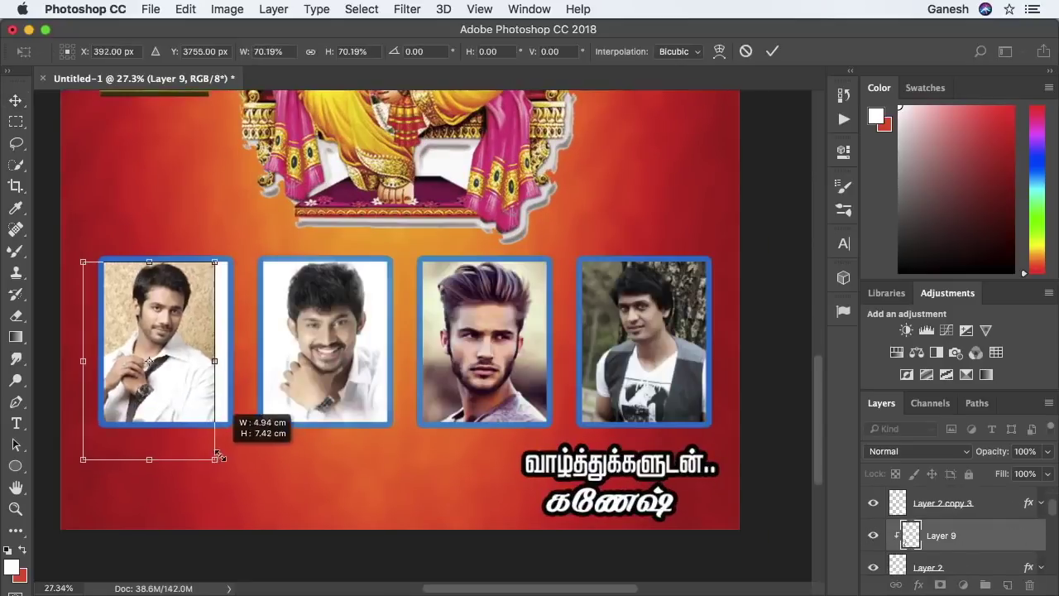
{"action": "left_click_drag", "start_coordinate": [176, 380], "coordinate": [193, 378]}
{"action": "key", "text": "Up"}
{"action": "key", "text": "Up"}
{"action": "key", "text": "Return"}
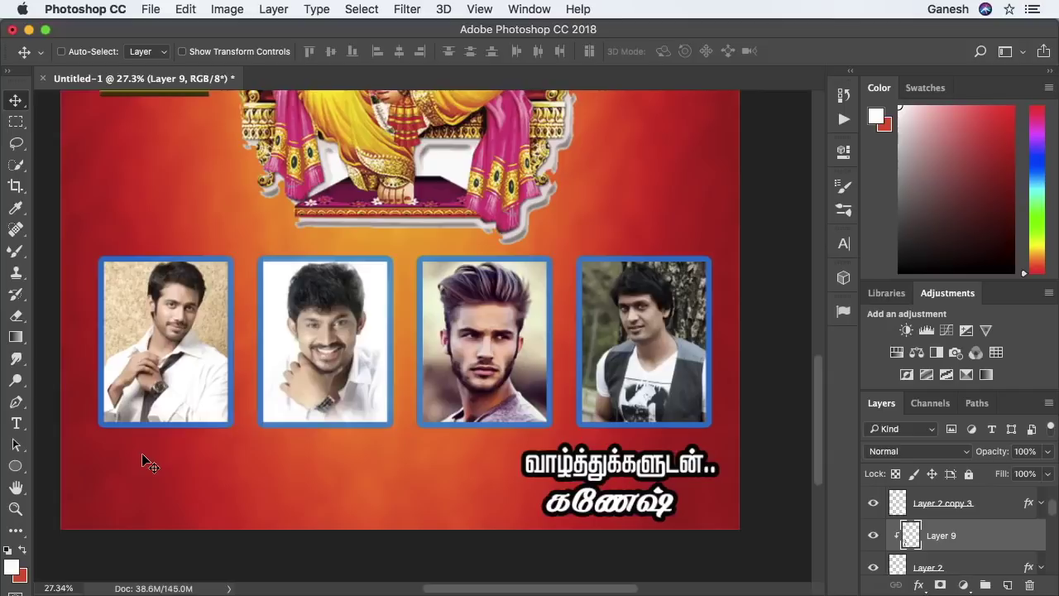
- Examine the whole finished poster with the surrounding panels hidden
{"action": "key", "text": "super+0"}
{"action": "key", "text": "Tab"}
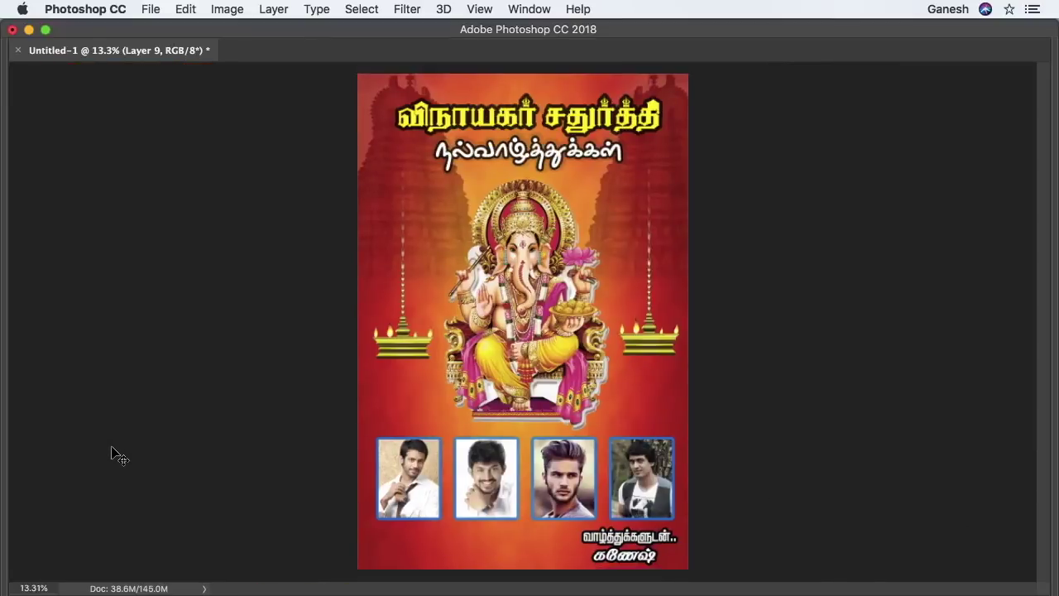
{"action": "key", "text": "super+0"}
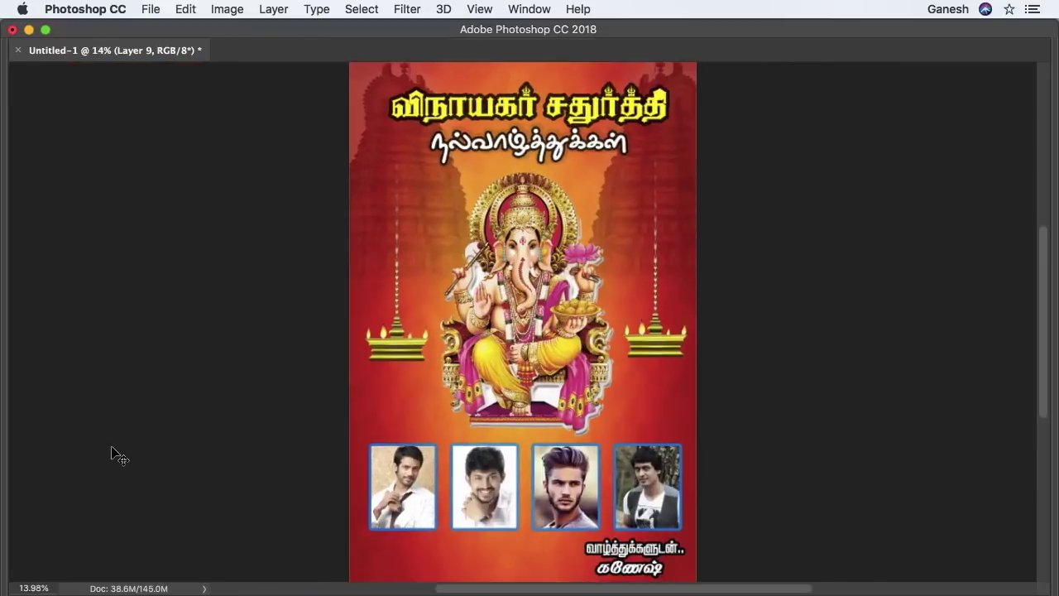